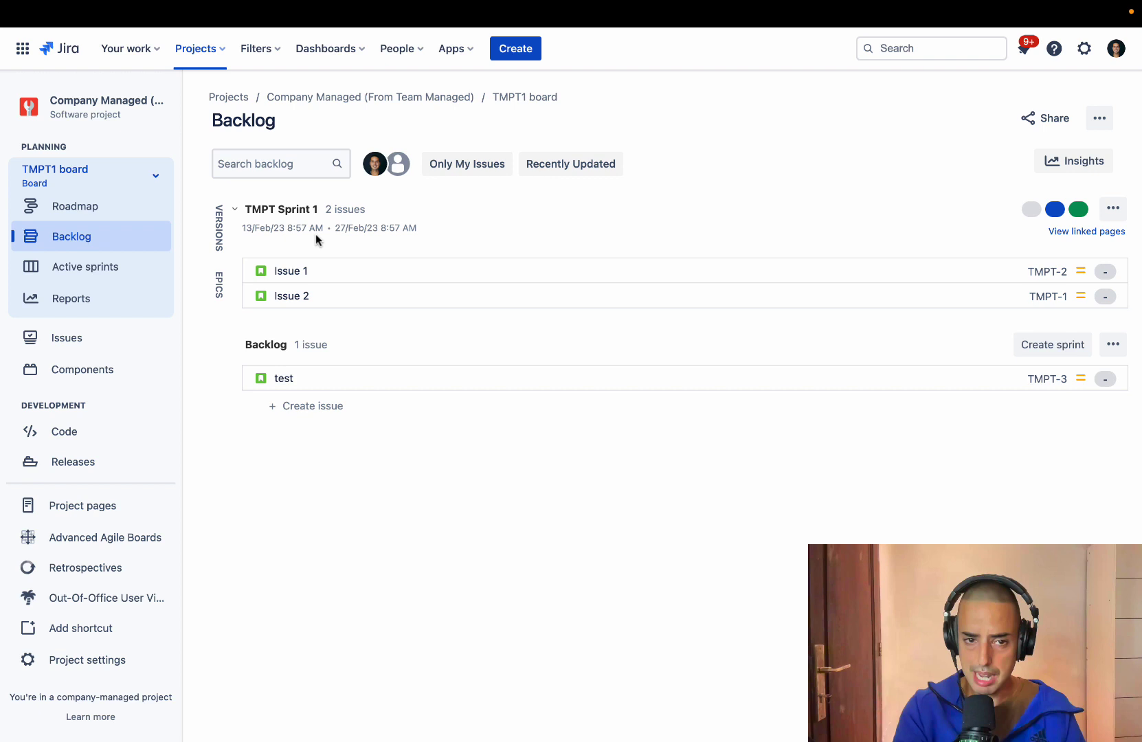
- Open the defineagile site's Groups page in Atlassian Admin via Settings user management
{"action": "left_click", "coordinate": [1084, 50]}
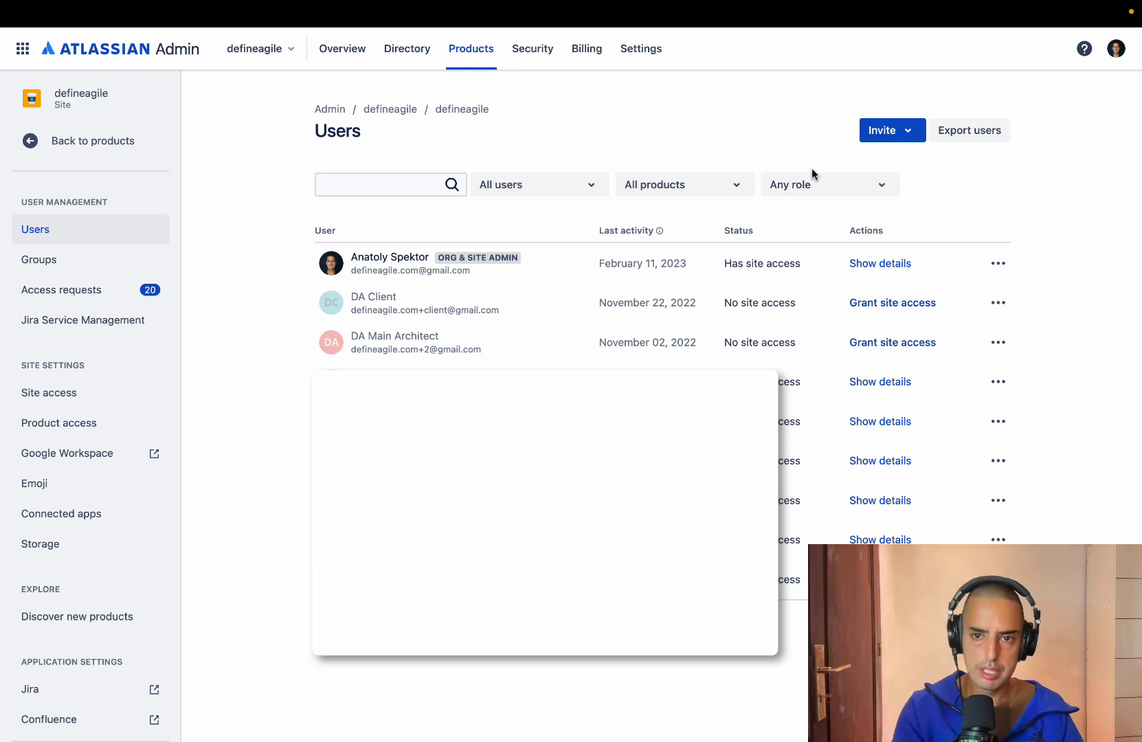
{"action": "left_click", "coordinate": [41, 261]}
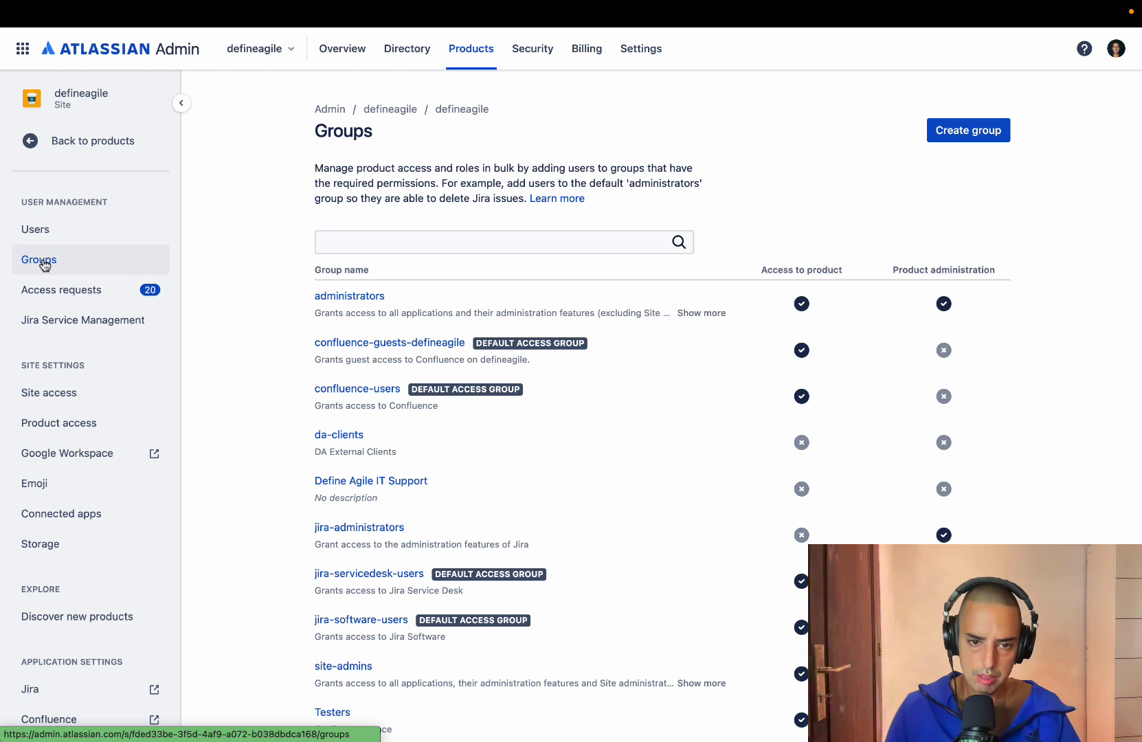
{"action": "scroll", "coordinate": [606, 611], "scroll_direction": "down", "scroll_amount": 2}
{"action": "scroll", "coordinate": [606, 610], "scroll_direction": "up", "scroll_amount": 2}
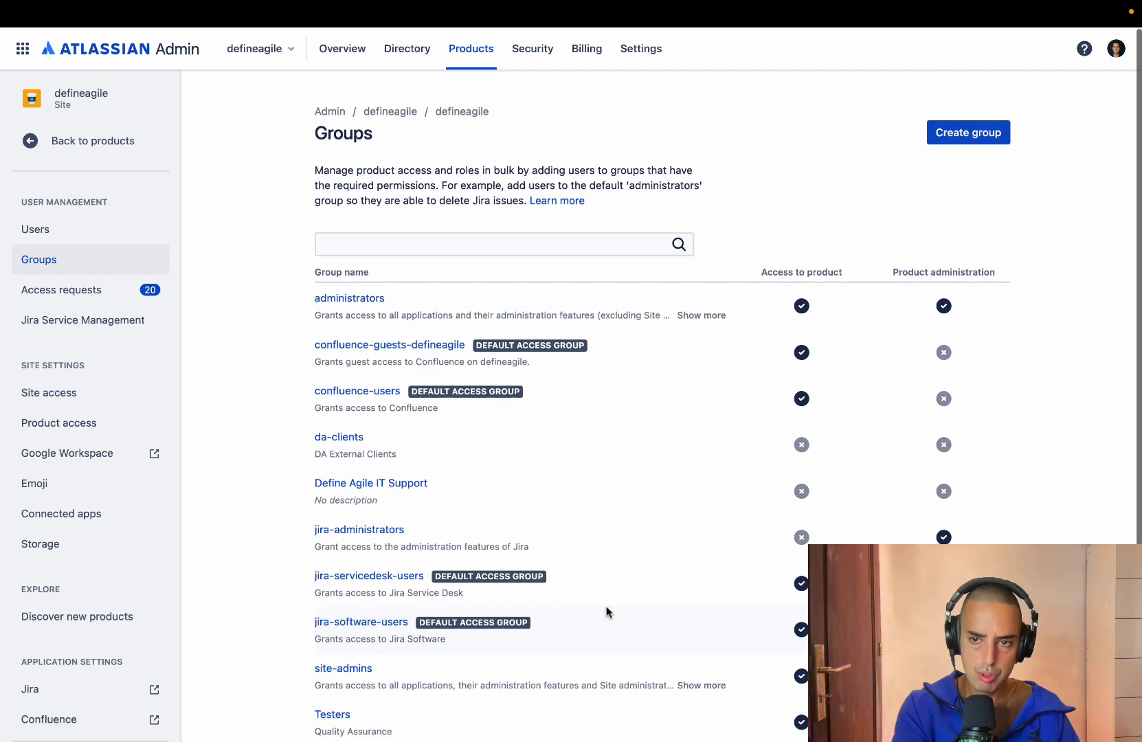
- Create the group 'Jira video test group' with description 'this is for jira video', adding members next
{"action": "left_click", "coordinate": [972, 132]}
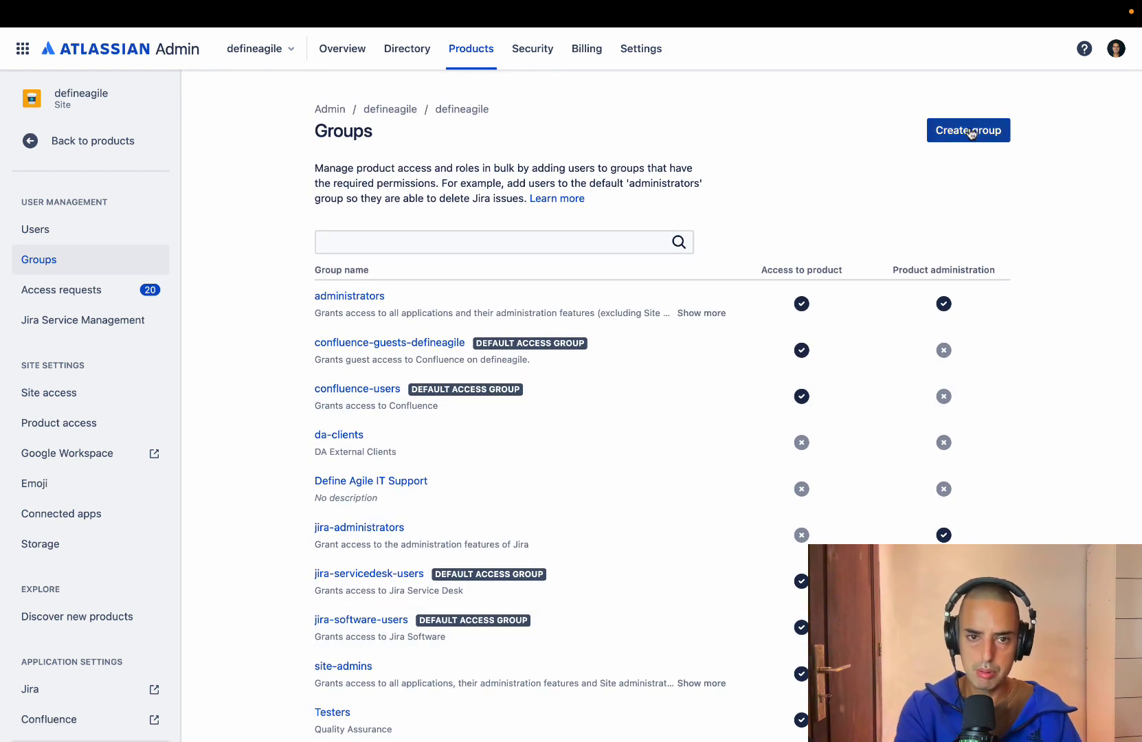
{"action": "left_click", "coordinate": [494, 199]}
{"action": "type", "text": "Jir"}
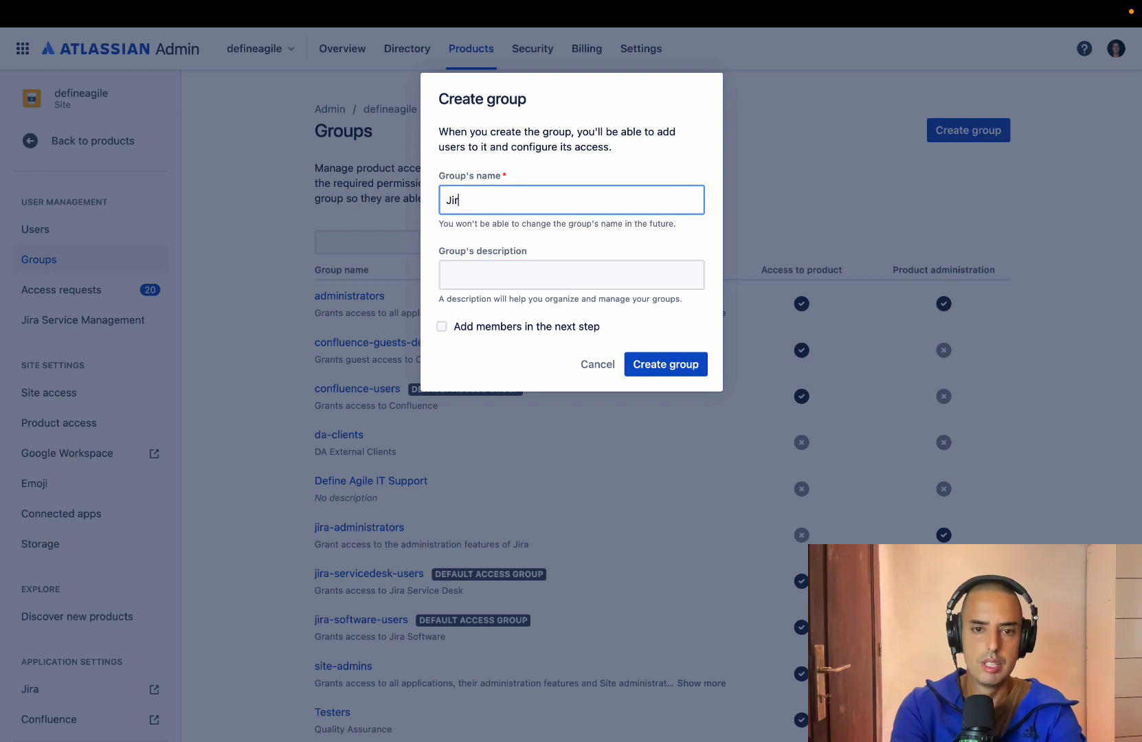
{"action": "type", "text": "a video tes"}
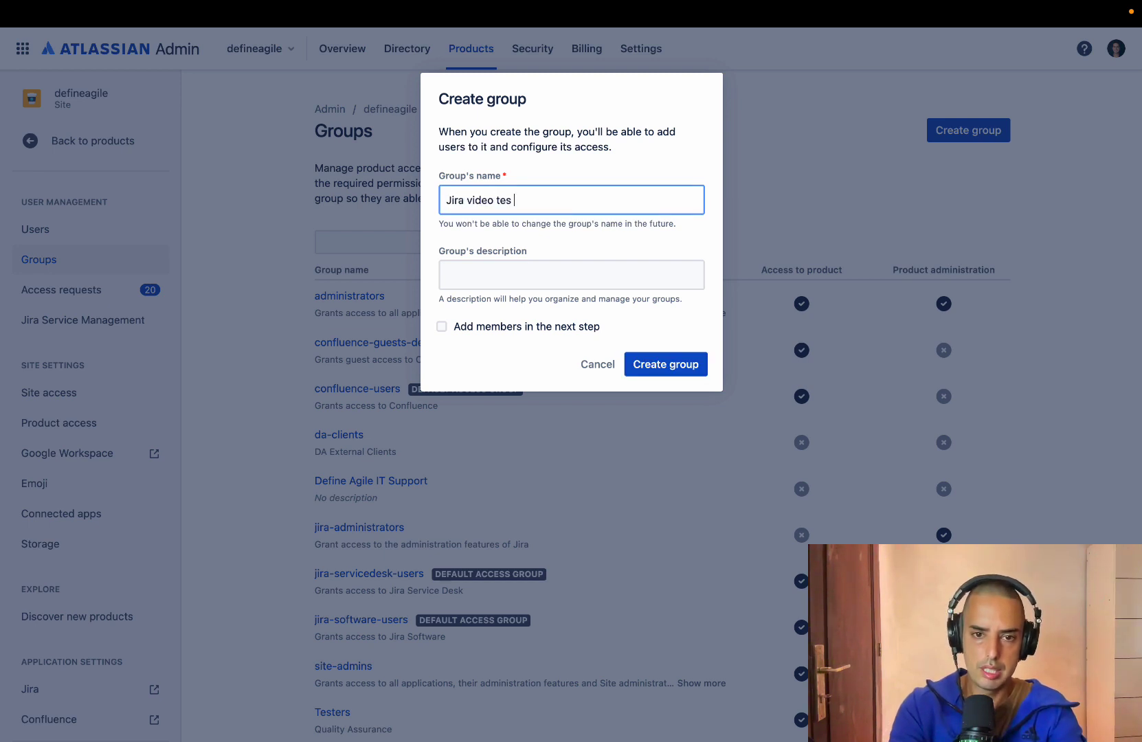
{"action": "type", "text": "t group"}
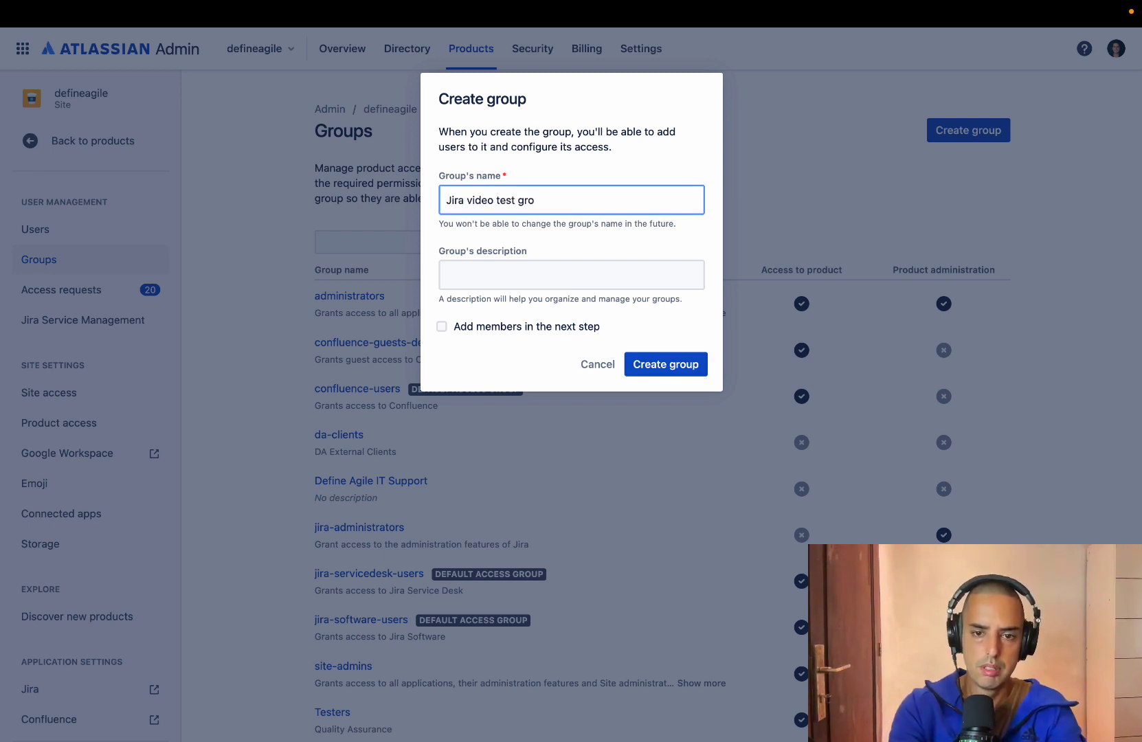
{"action": "left_click", "coordinate": [474, 275]}
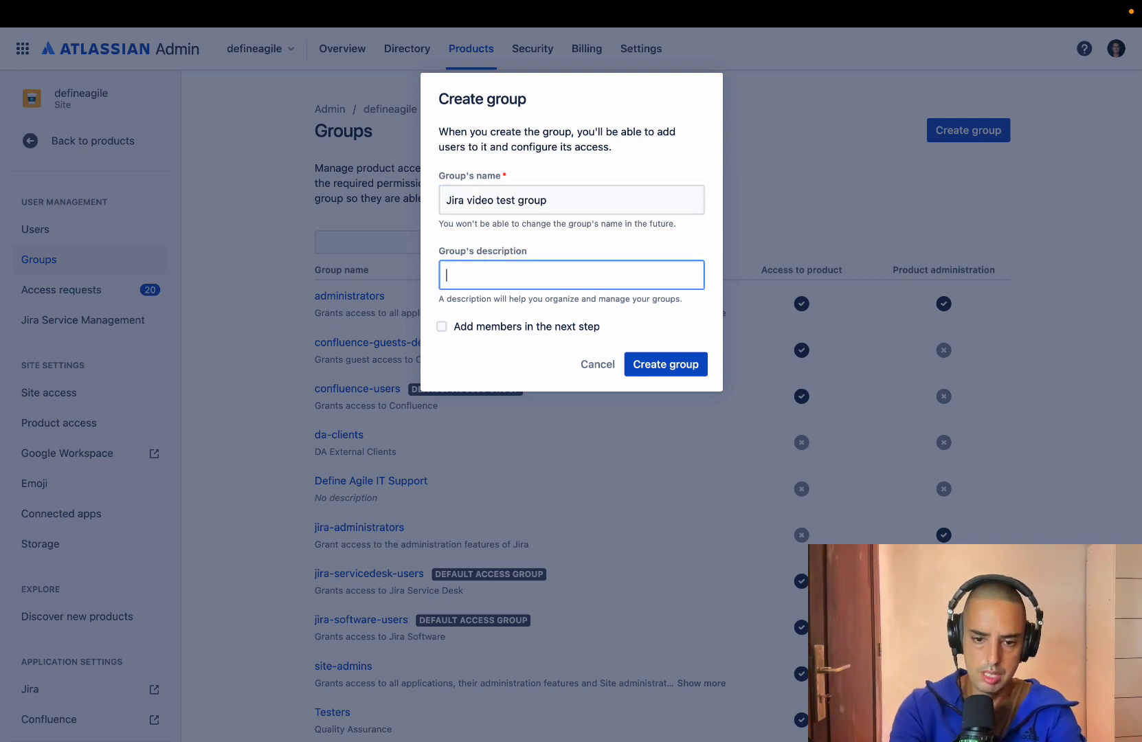
{"action": "type", "text": "this is for jira video"}
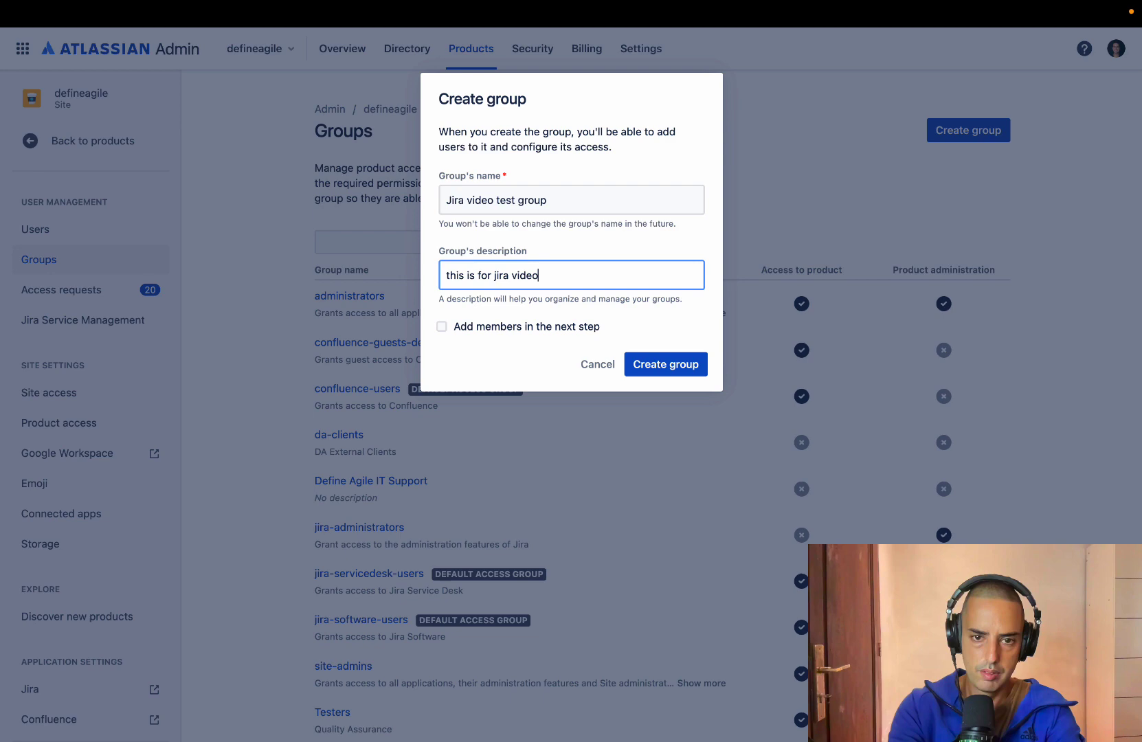
{"action": "left_click", "coordinate": [441, 327]}
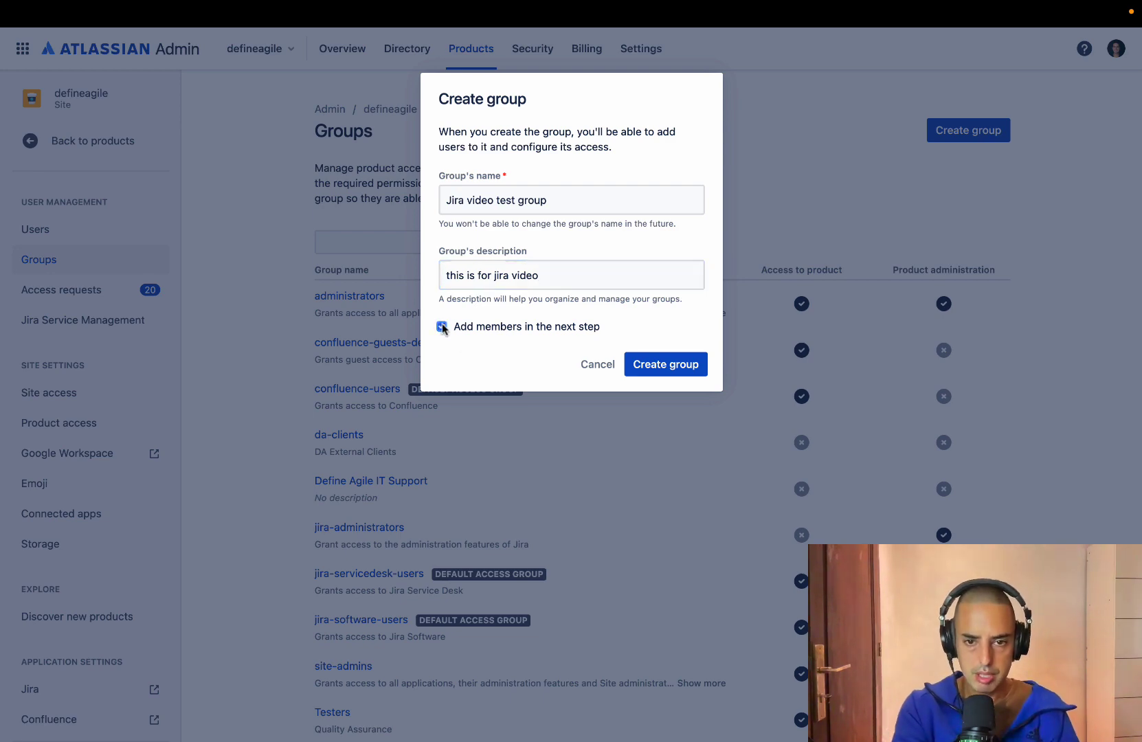
{"action": "left_click", "coordinate": [670, 369]}
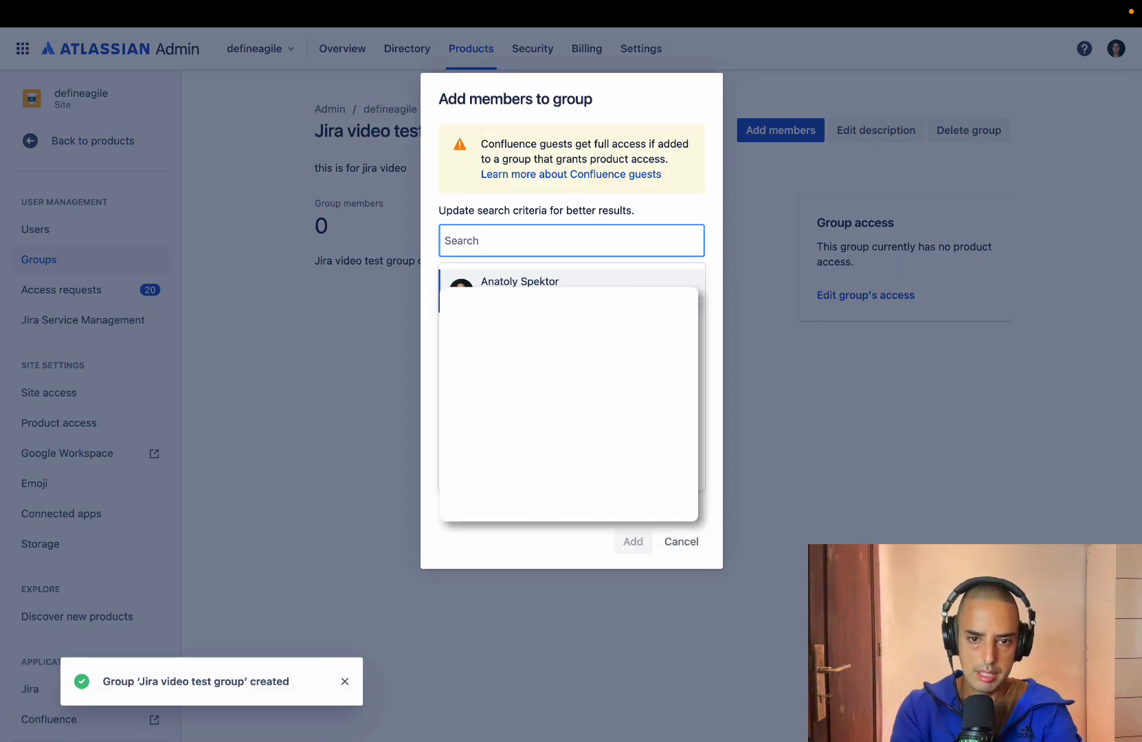
- Add three users as members of Jira video test group
{"action": "left_click", "coordinate": [538, 278]}
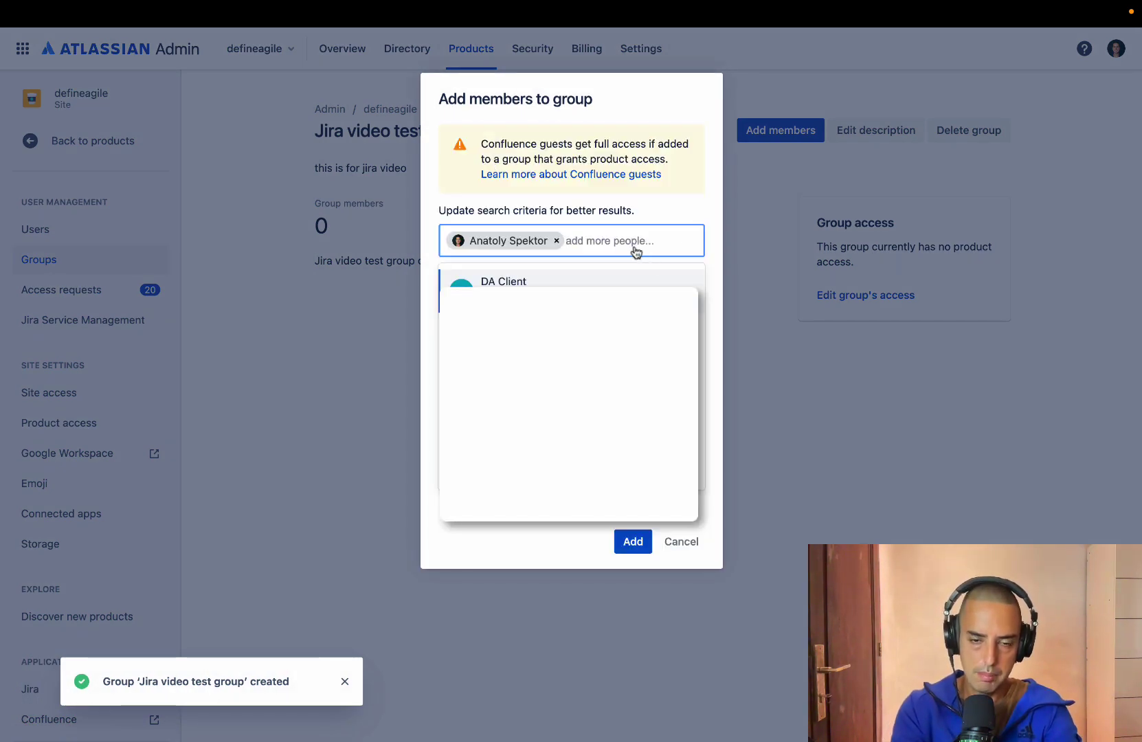
{"action": "key", "text": "Return"}
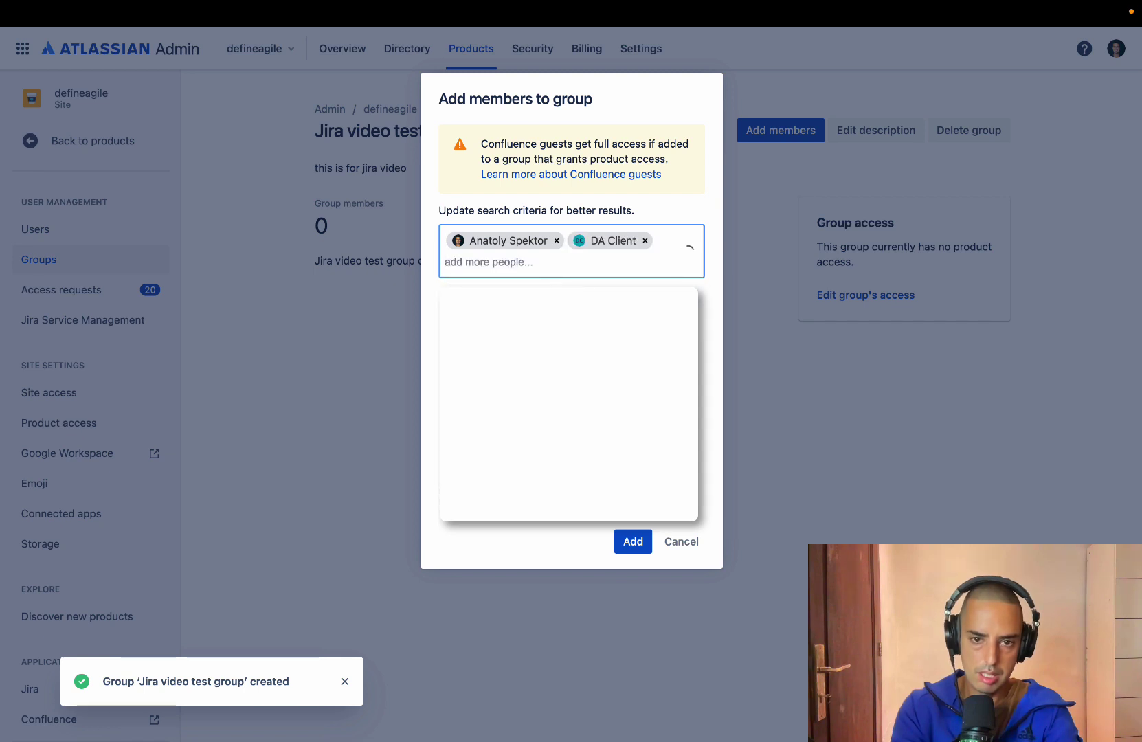
{"action": "key", "text": "Return"}
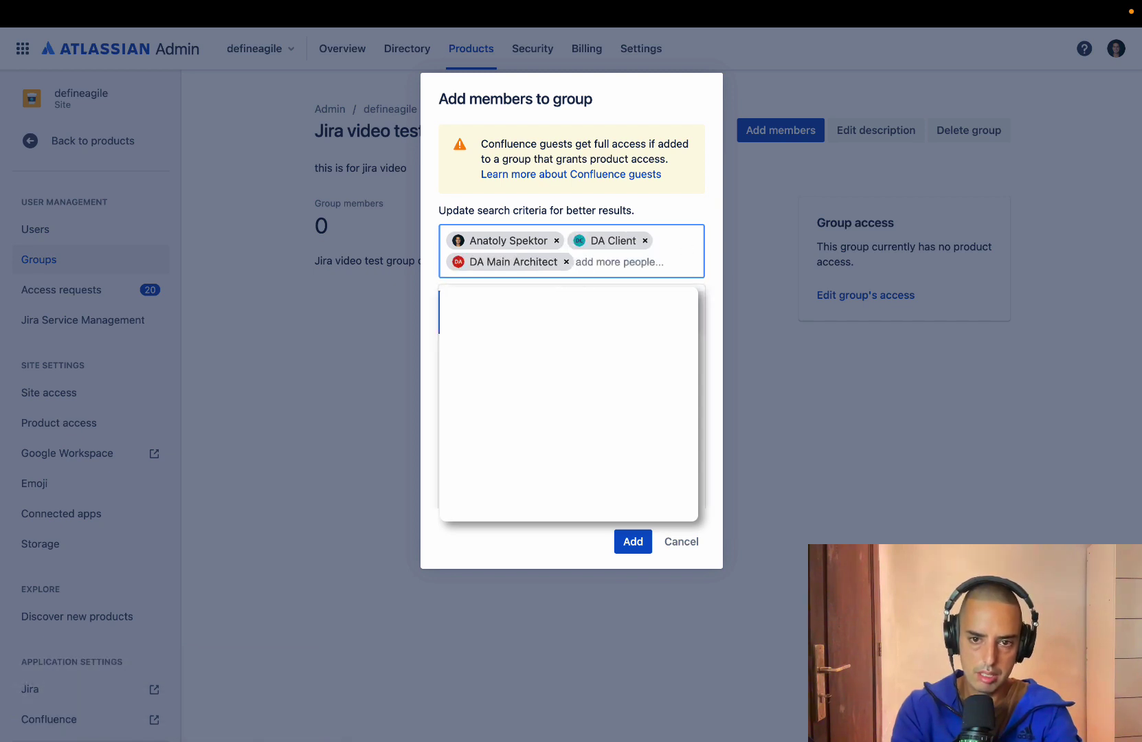
{"action": "left_click", "coordinate": [630, 544]}
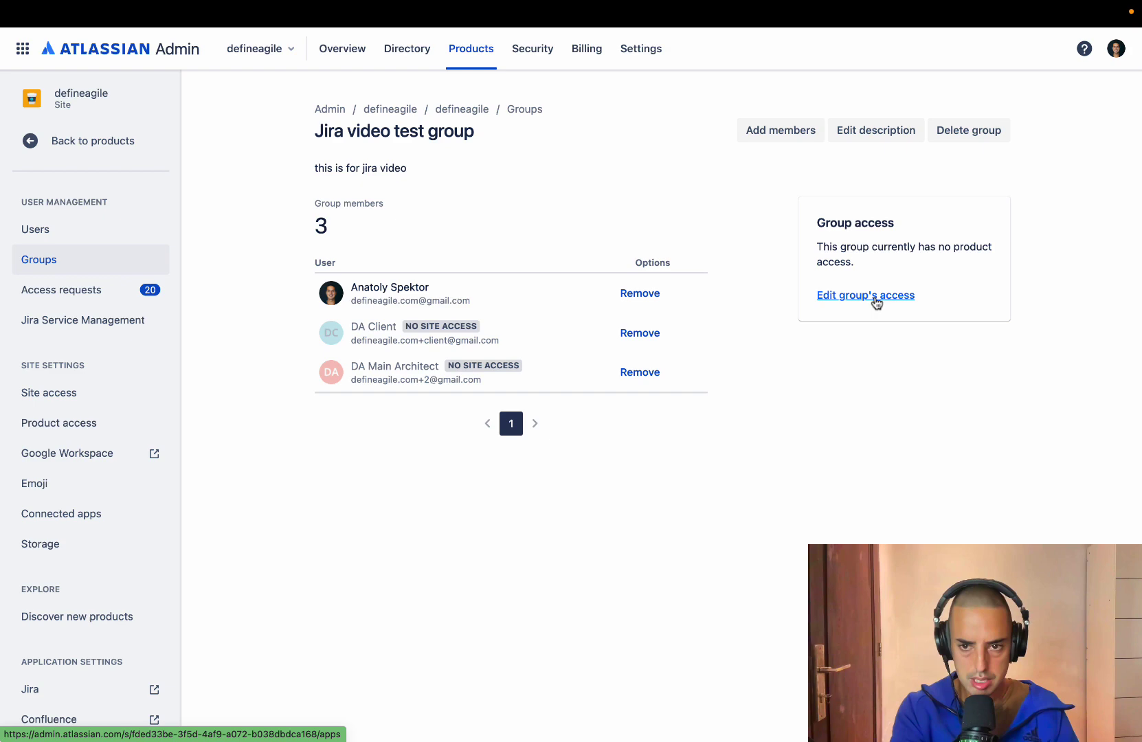
- Add Jira video test group to the Jira Software product access groups
{"action": "left_click", "coordinate": [876, 295]}
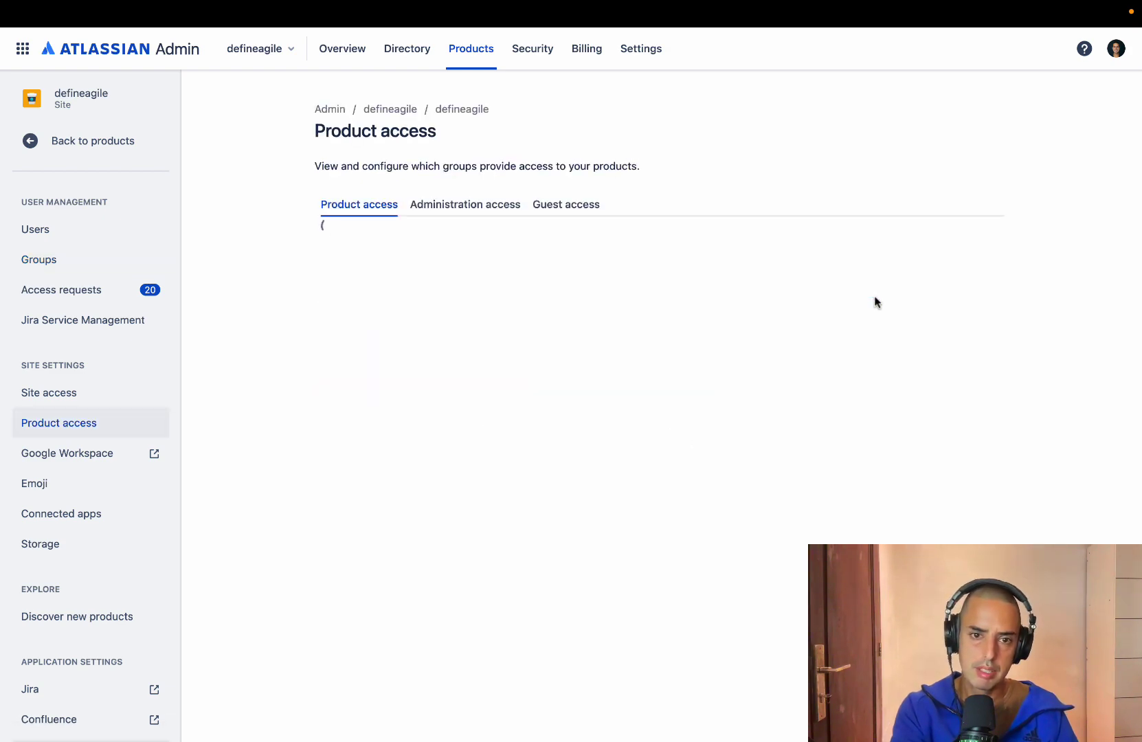
{"action": "scroll", "coordinate": [636, 307], "scroll_direction": "down", "scroll_amount": 3}
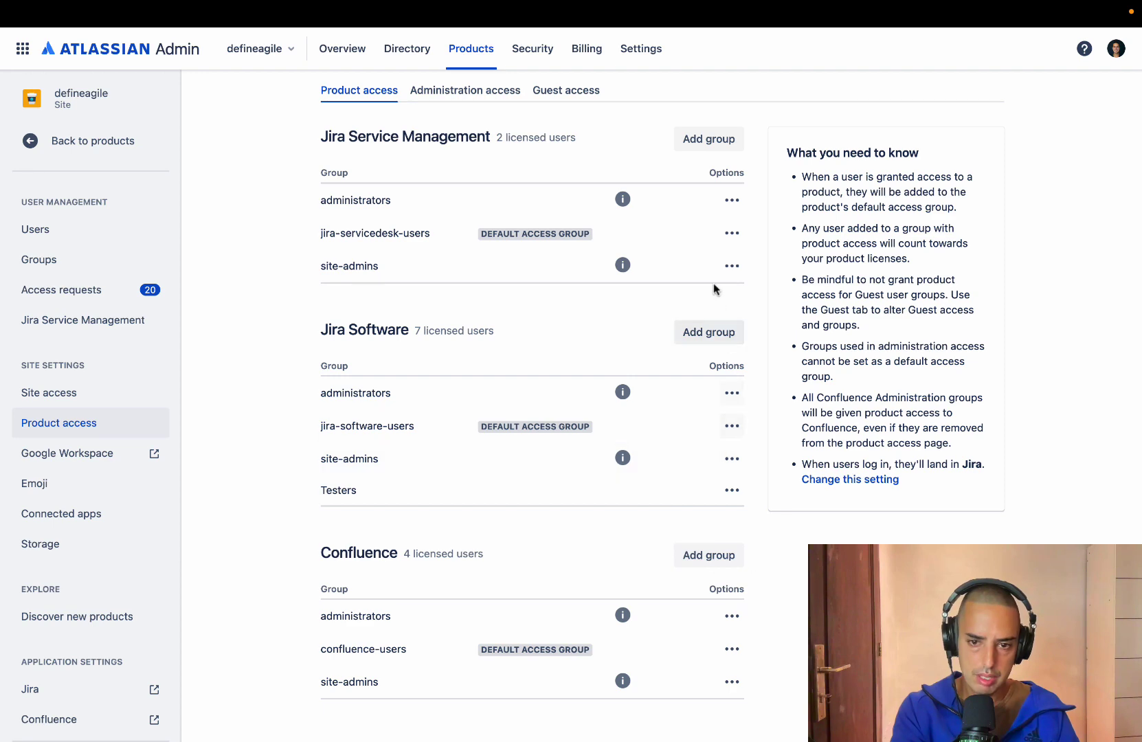
{"action": "left_click", "coordinate": [713, 339]}
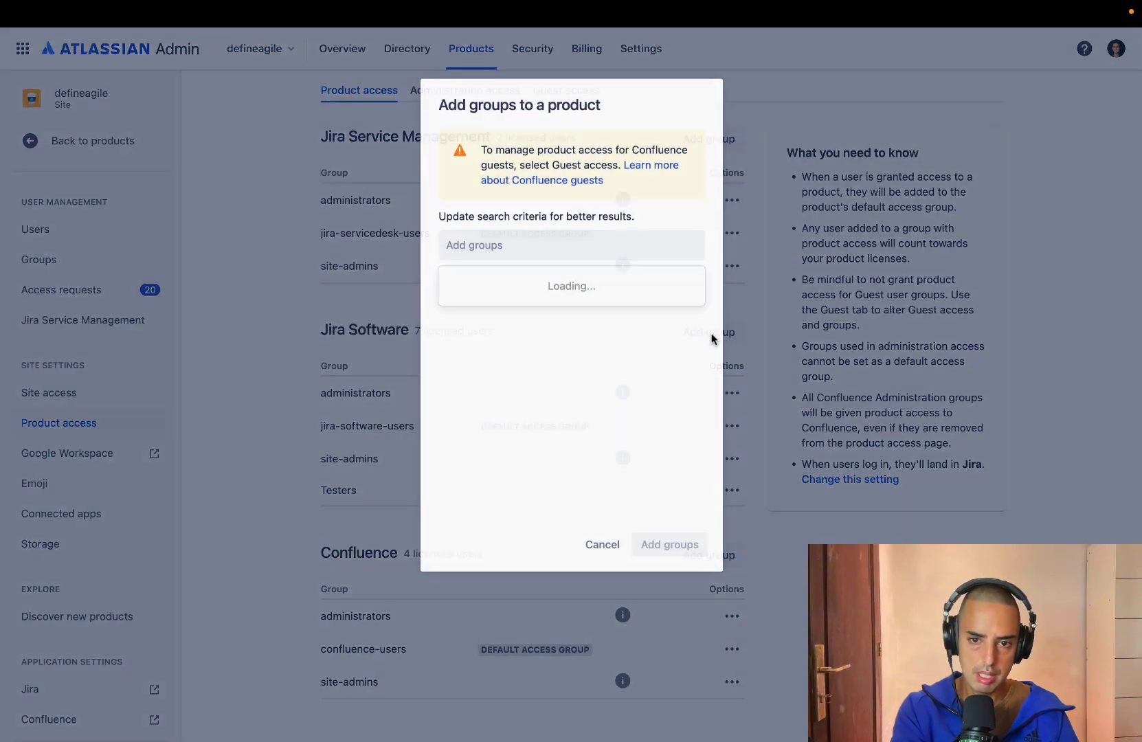
{"action": "left_click", "coordinate": [496, 242]}
{"action": "type", "text": "jira"}
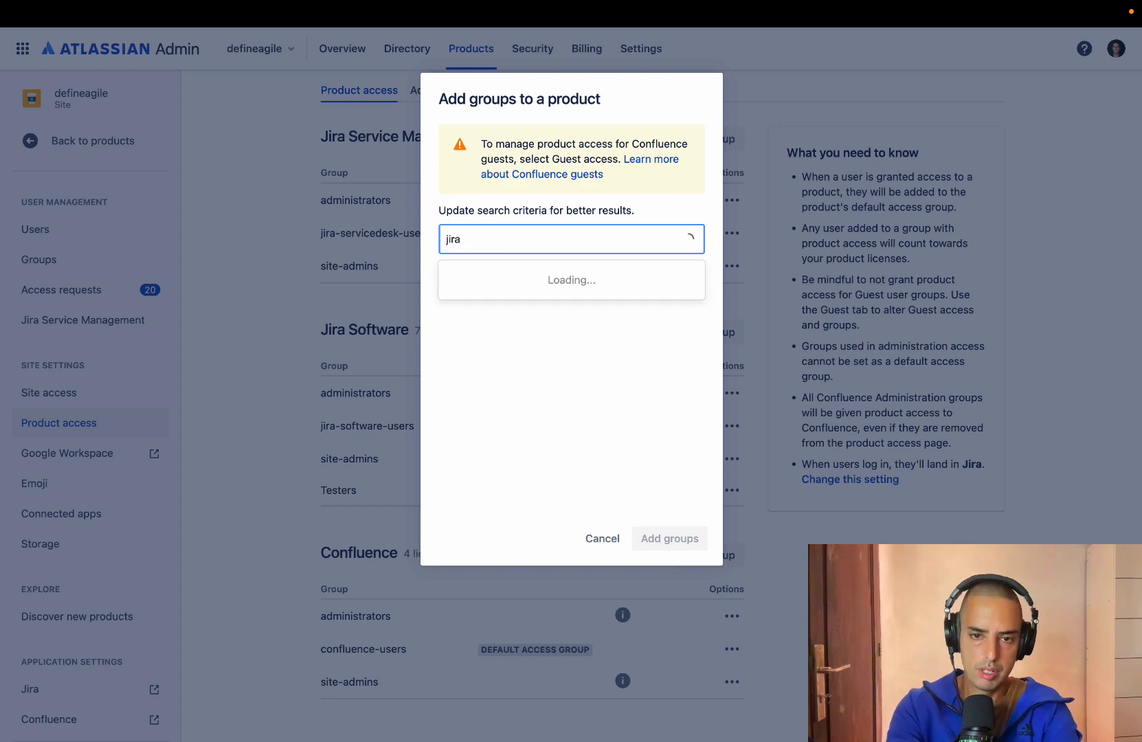
{"action": "left_click", "coordinate": [498, 291]}
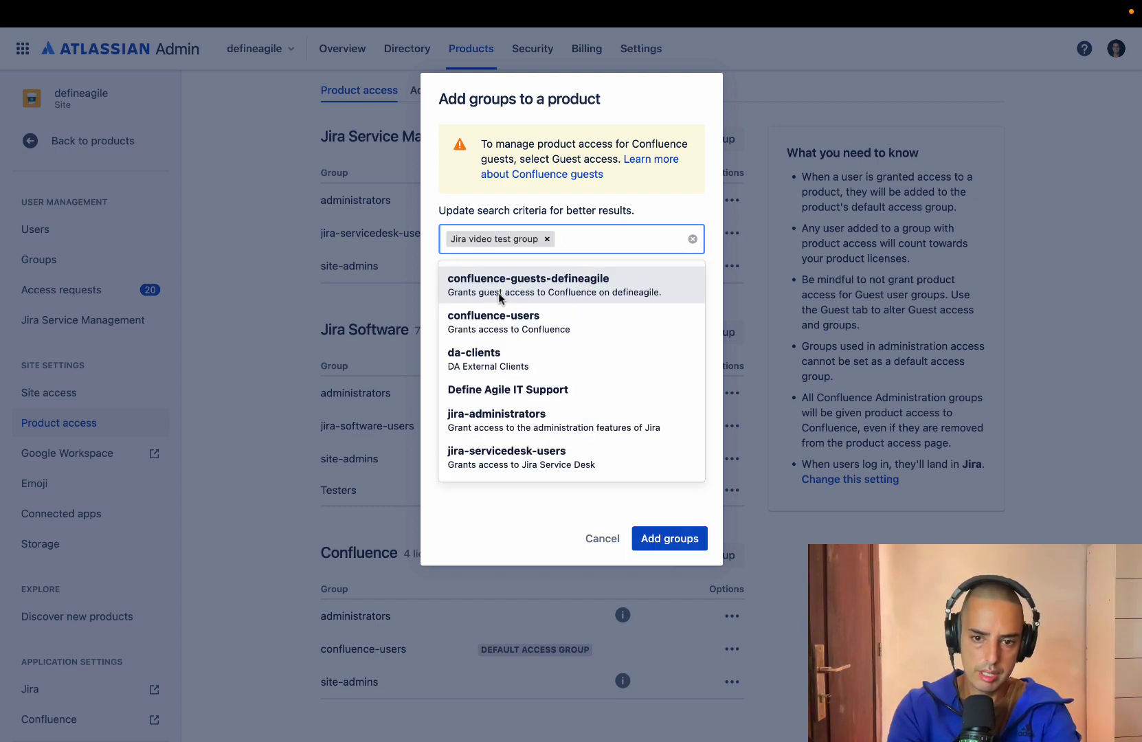
{"action": "left_click", "coordinate": [689, 542]}
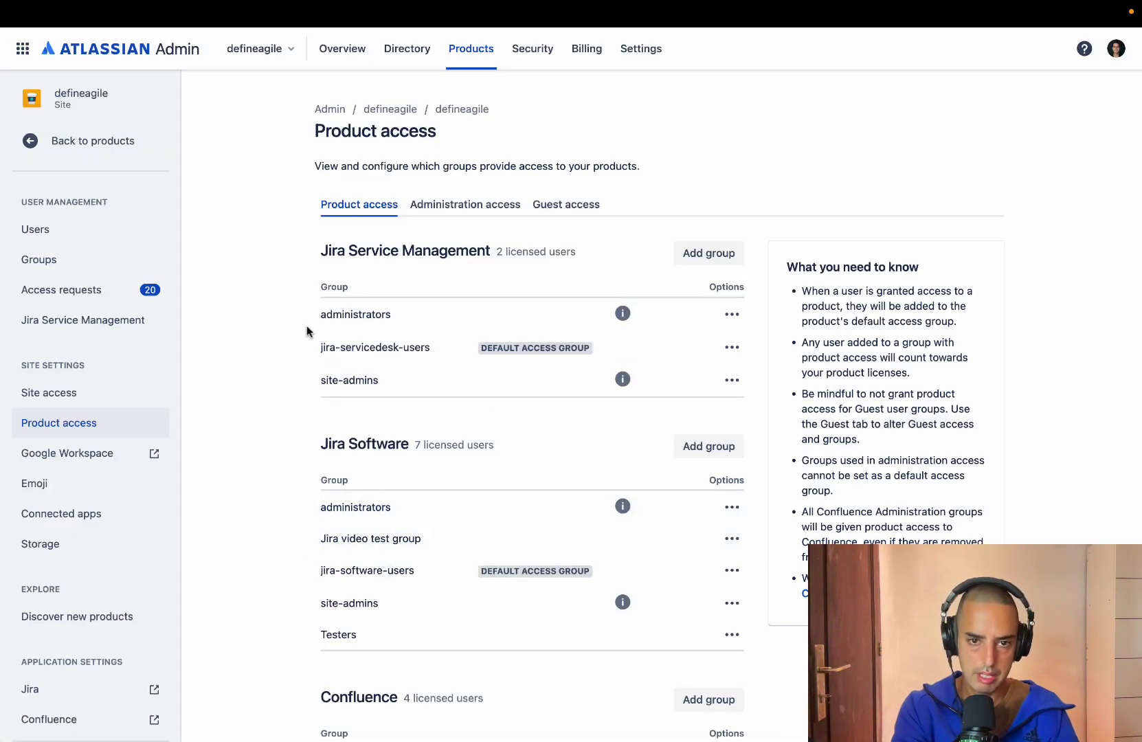
- Review which groups have Administration access and Guest access
{"action": "scroll", "coordinate": [380, 399], "scroll_direction": "down", "scroll_amount": 2}
{"action": "scroll", "coordinate": [420, 555], "scroll_direction": "up", "scroll_amount": 2}
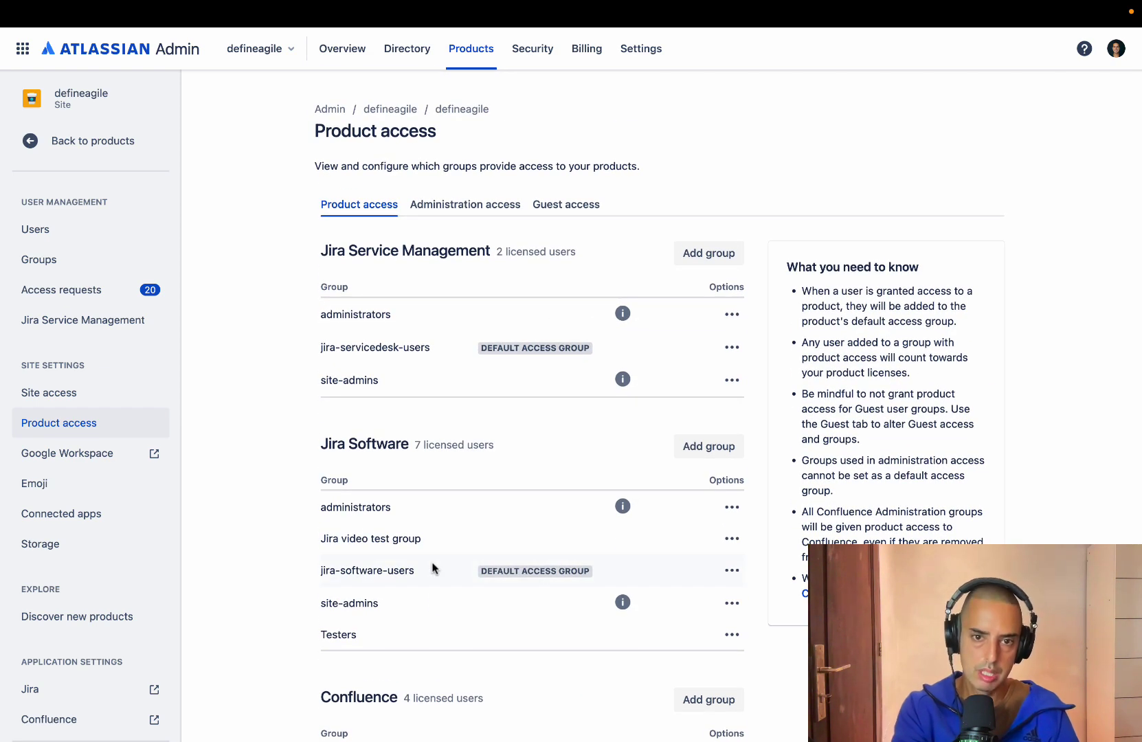
{"action": "left_click", "coordinate": [443, 210]}
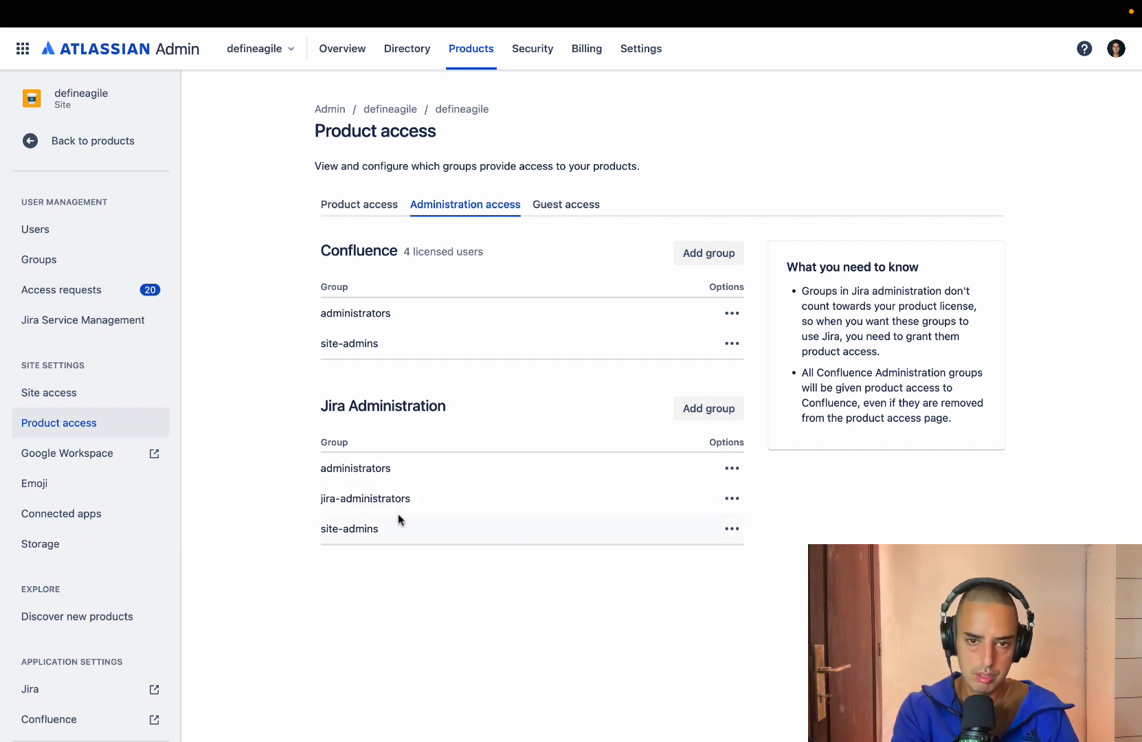
{"action": "left_click", "coordinate": [561, 206]}
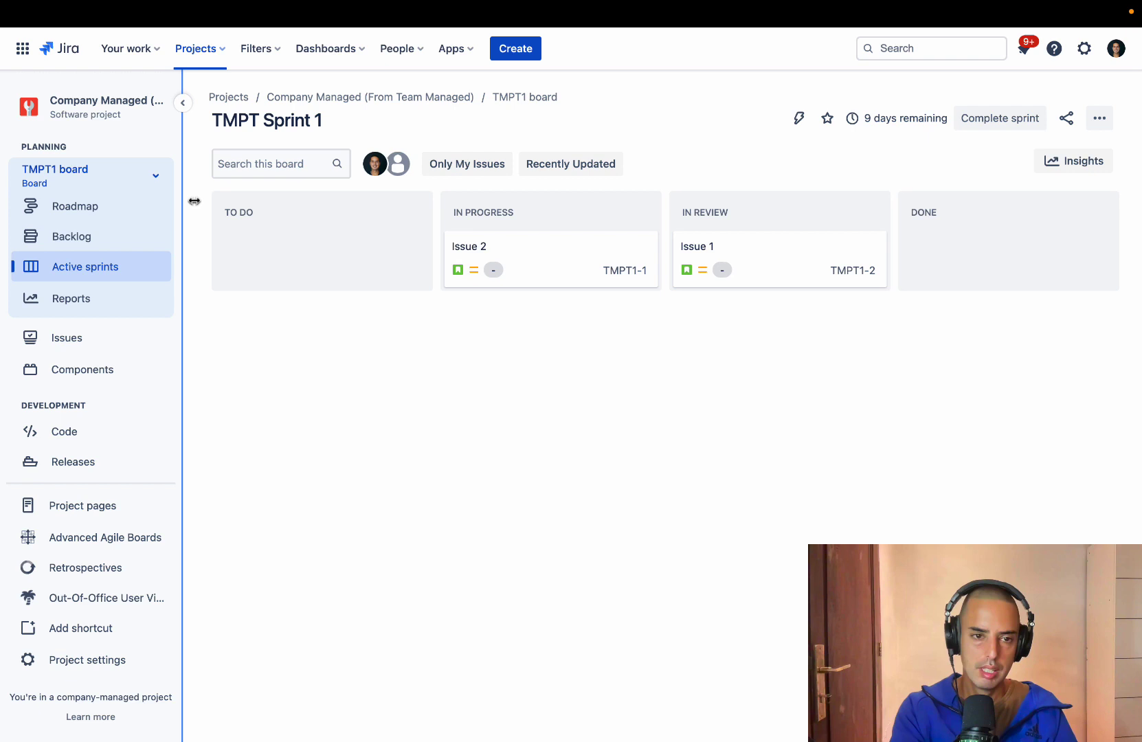
- Add Jira video test group to the Company Managed project's People with the Developers role
{"action": "left_click", "coordinate": [93, 660]}
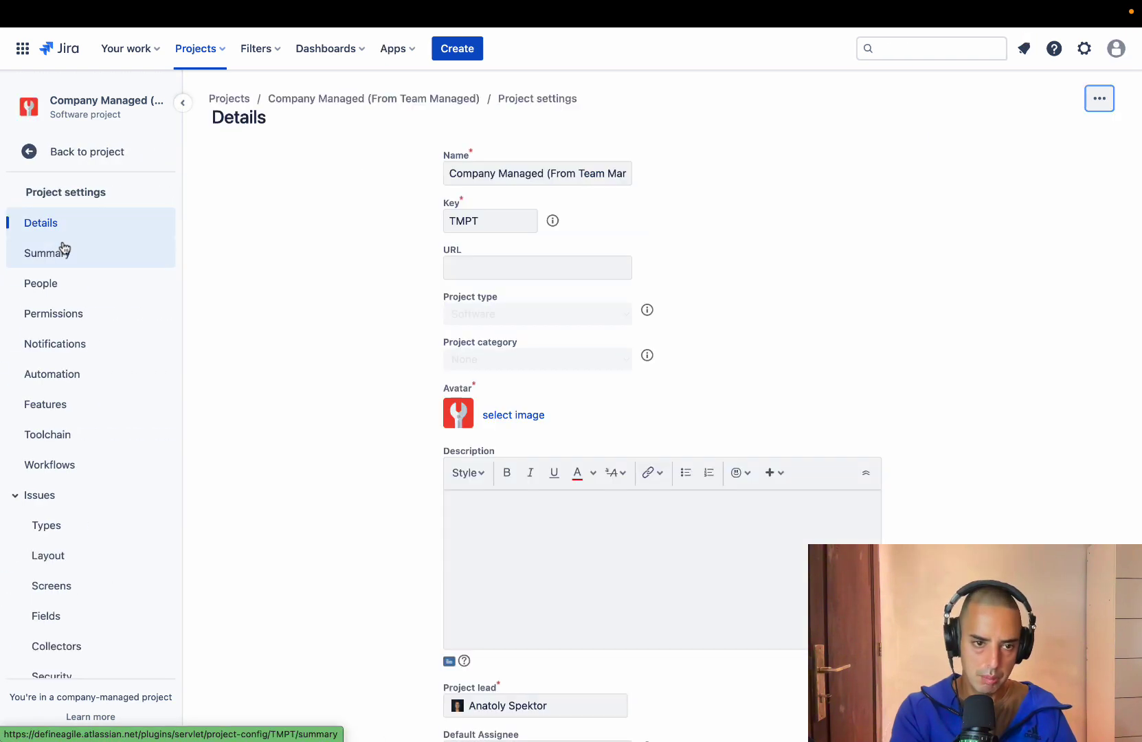
{"action": "left_click", "coordinate": [52, 289]}
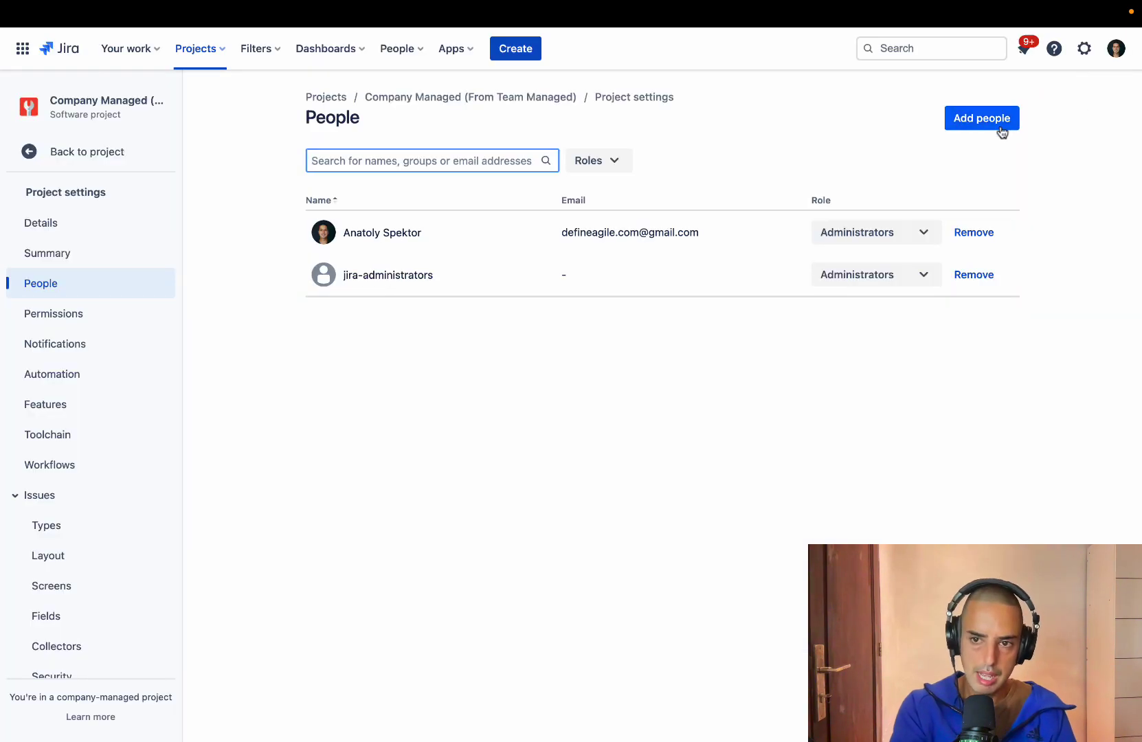
{"action": "left_click", "coordinate": [1000, 126]}
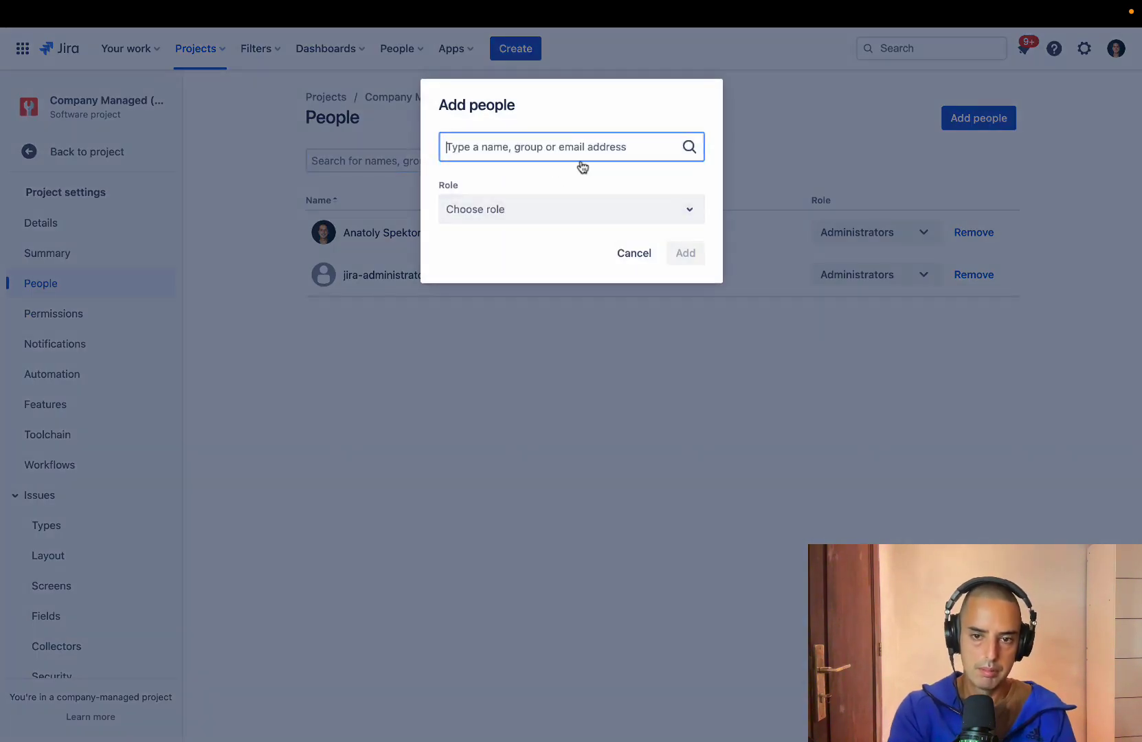
{"action": "type", "text": "jira"}
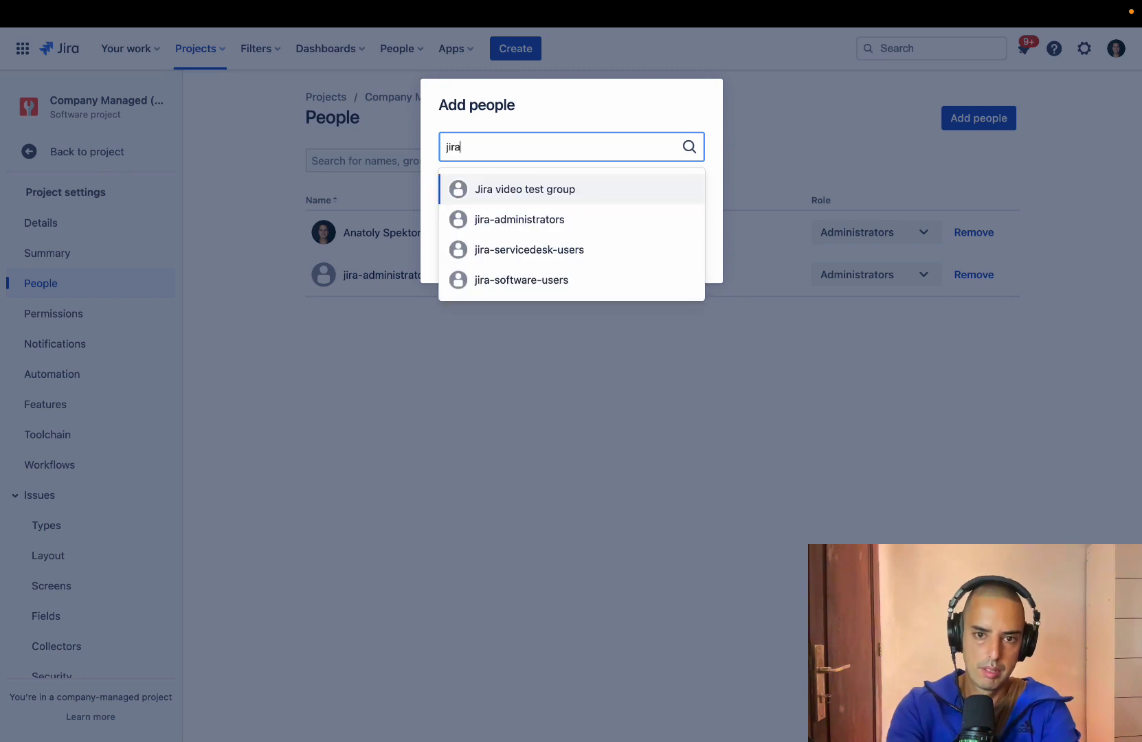
{"action": "left_click", "coordinate": [509, 188]}
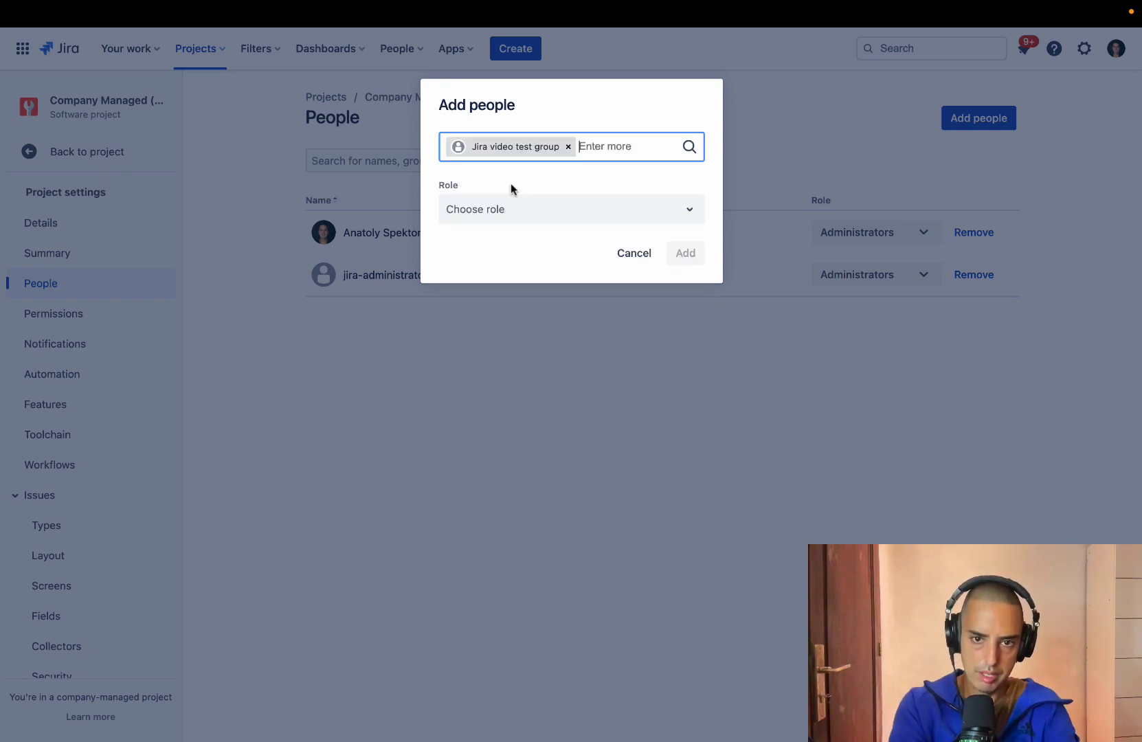
{"action": "left_click", "coordinate": [544, 216]}
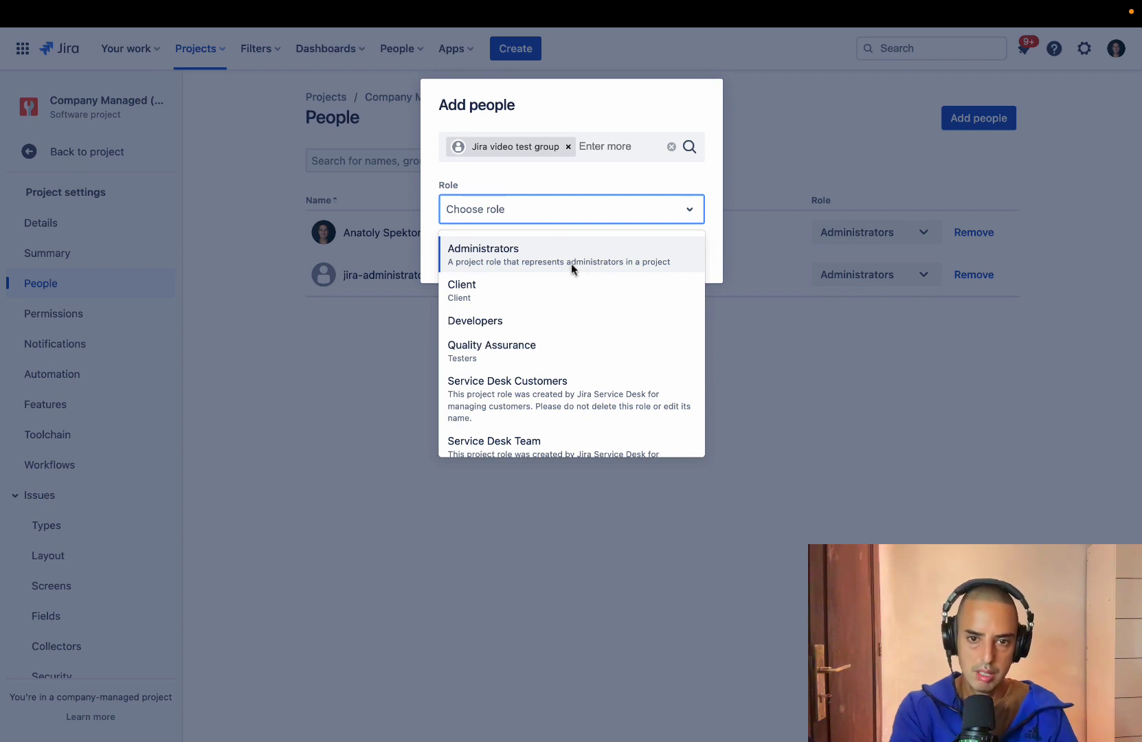
{"action": "left_click", "coordinate": [507, 320]}
{"action": "left_click", "coordinate": [690, 261]}
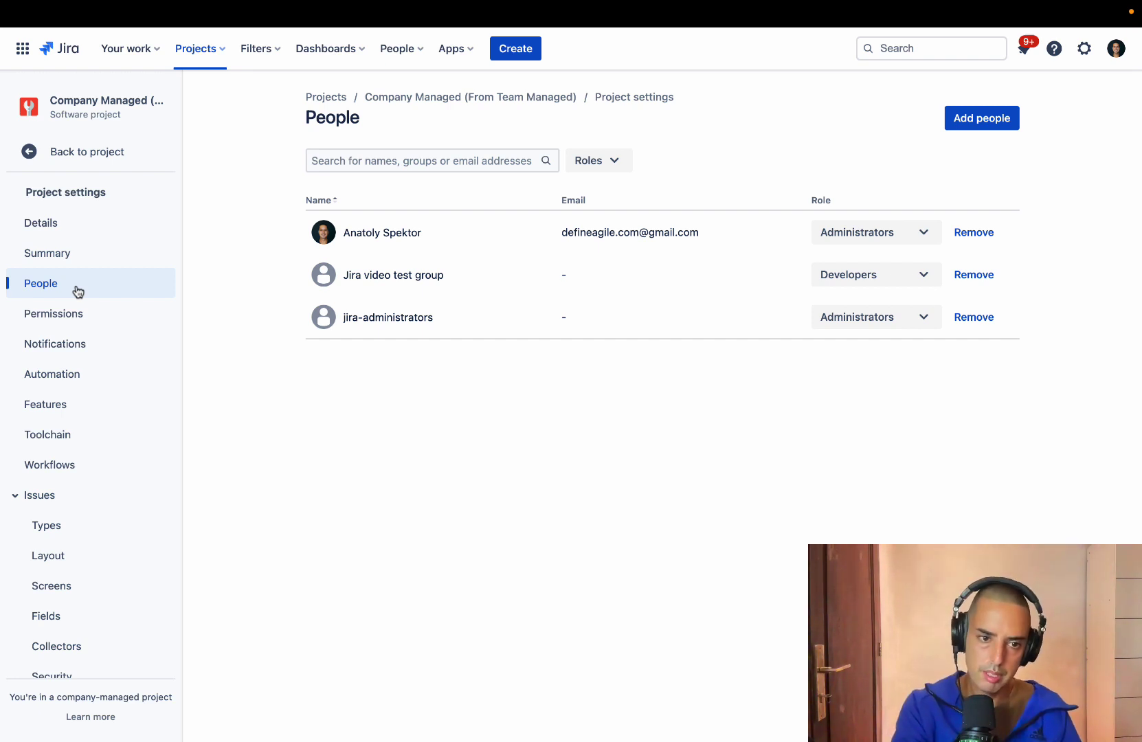
- Open the project's Default software permission scheme for editing and scroll to Issue Permissions
{"action": "left_click", "coordinate": [77, 311]}
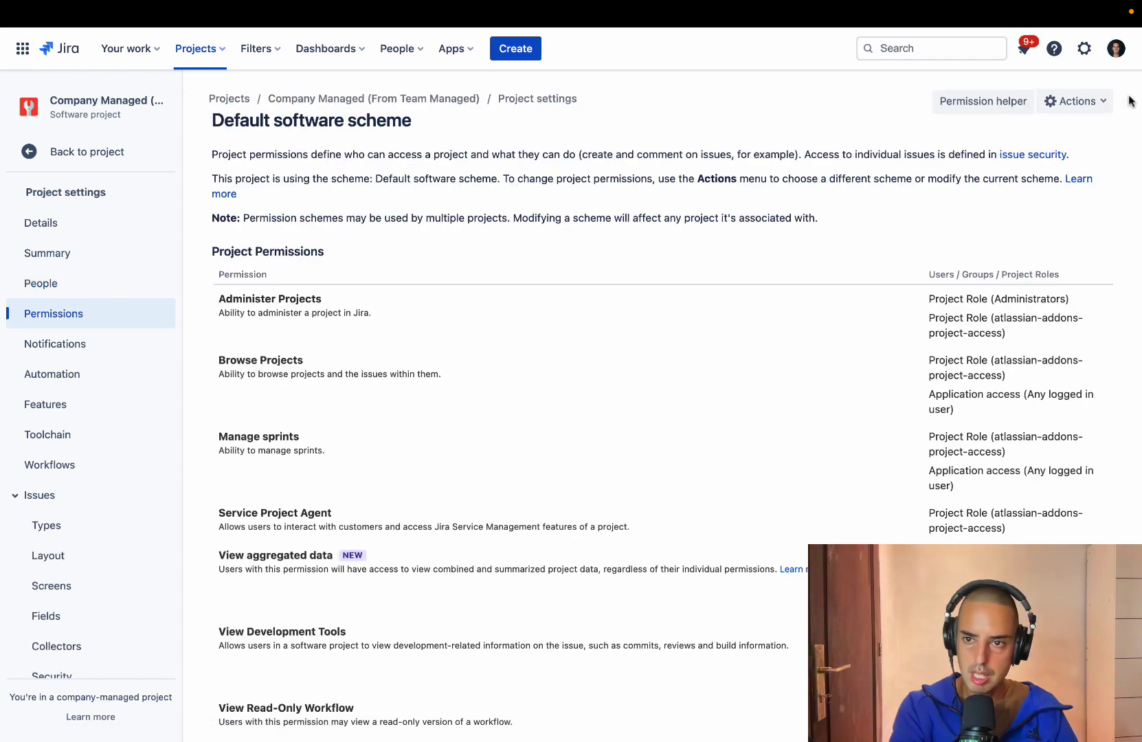
{"action": "left_click", "coordinate": [1064, 101]}
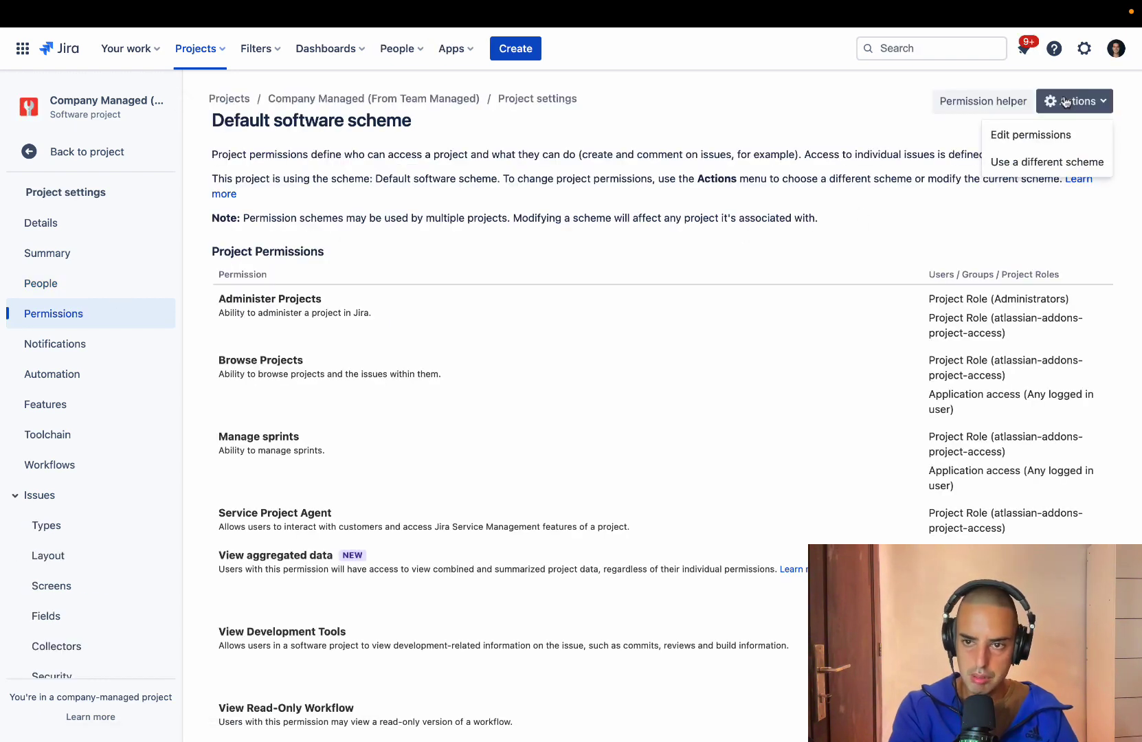
{"action": "left_click", "coordinate": [1025, 136]}
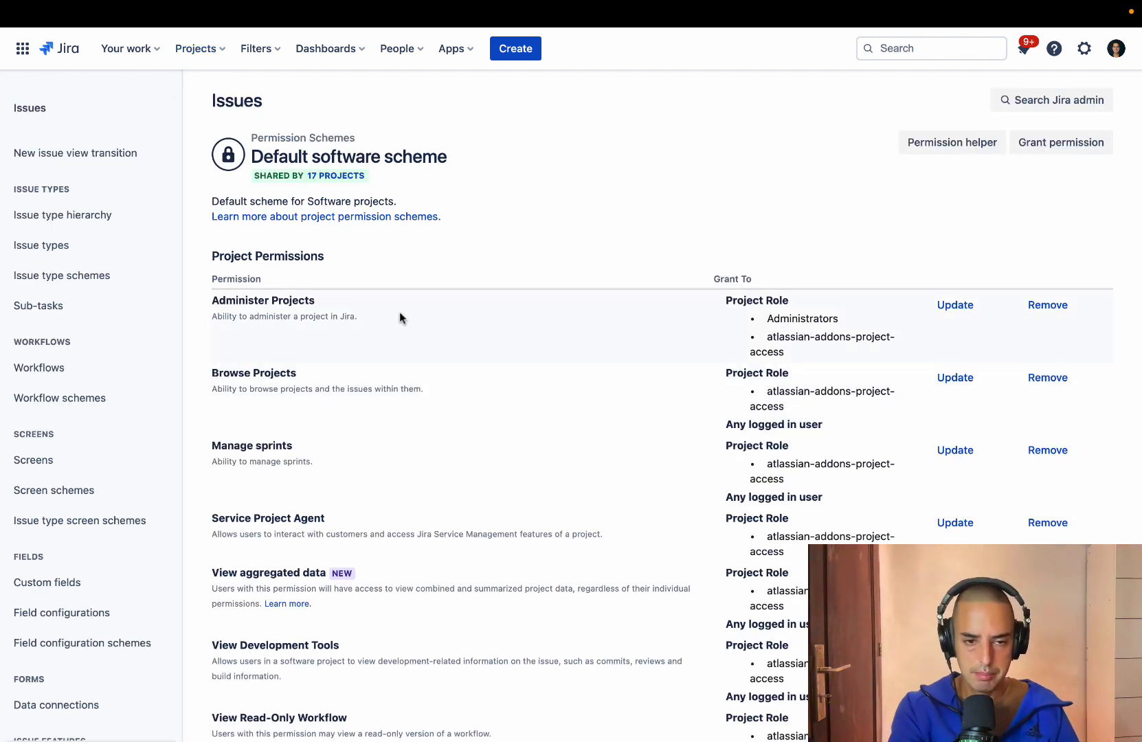
{"action": "scroll", "coordinate": [399, 318], "scroll_direction": "down", "scroll_amount": 5}
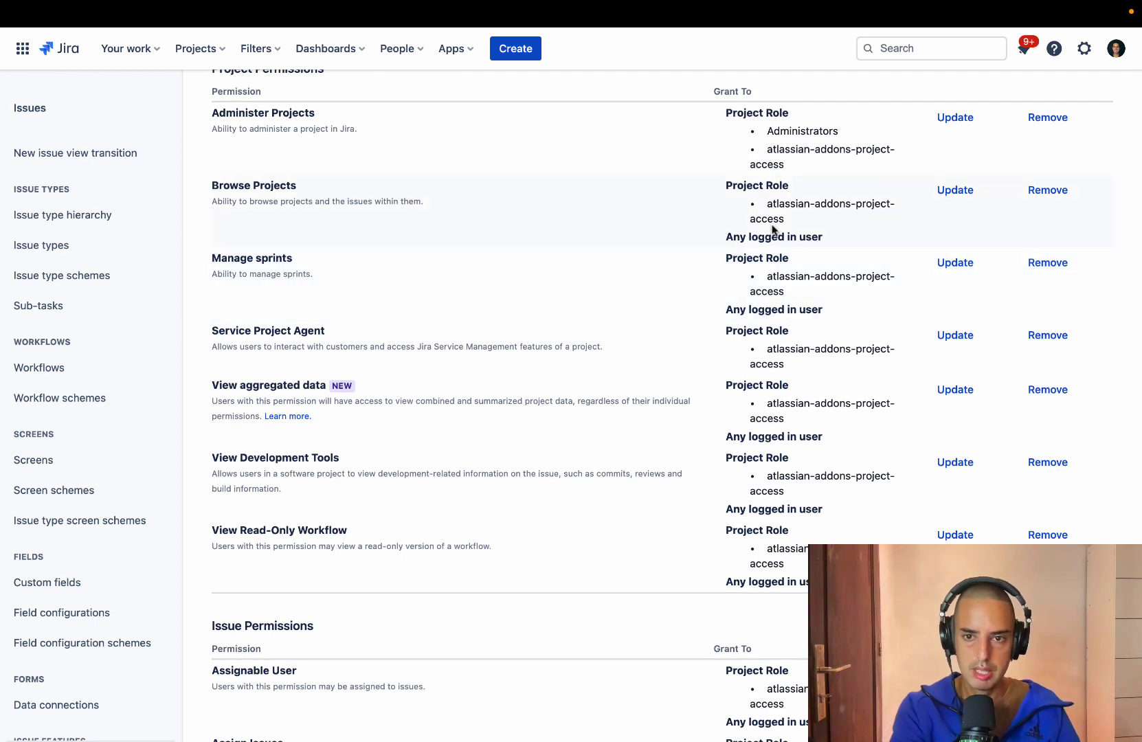
{"action": "scroll", "coordinate": [605, 264], "scroll_direction": "down", "scroll_amount": 5}
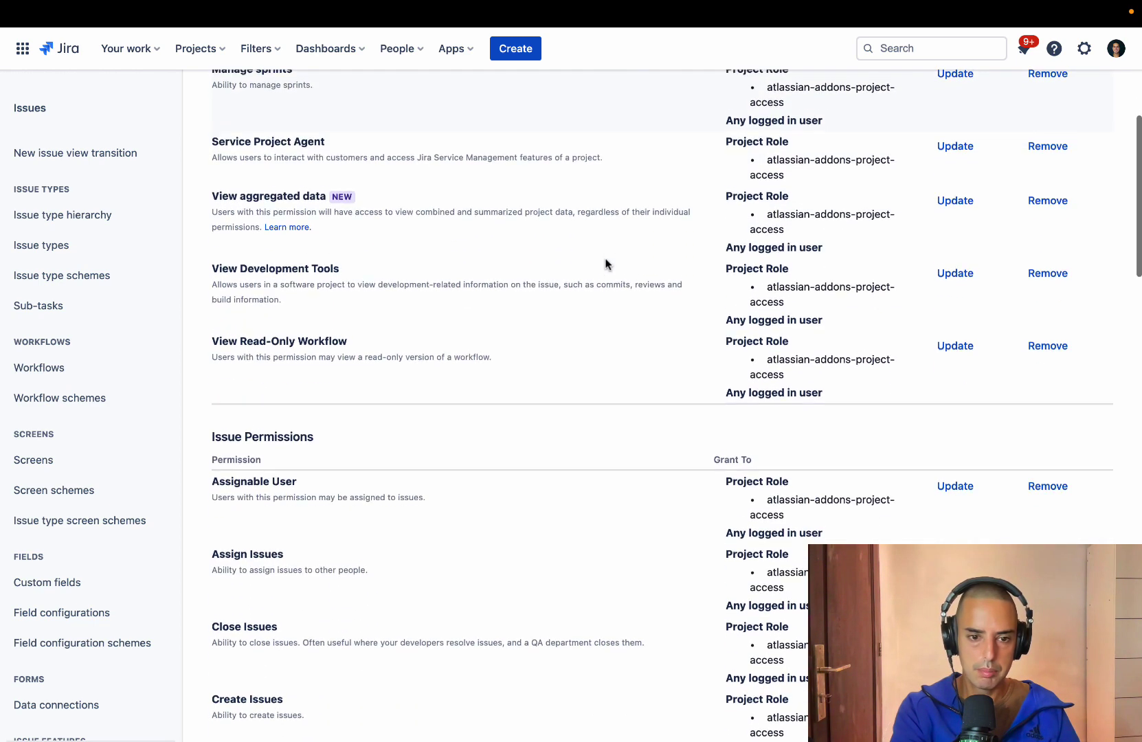
{"action": "scroll", "coordinate": [605, 263], "scroll_direction": "down", "scroll_amount": 3}
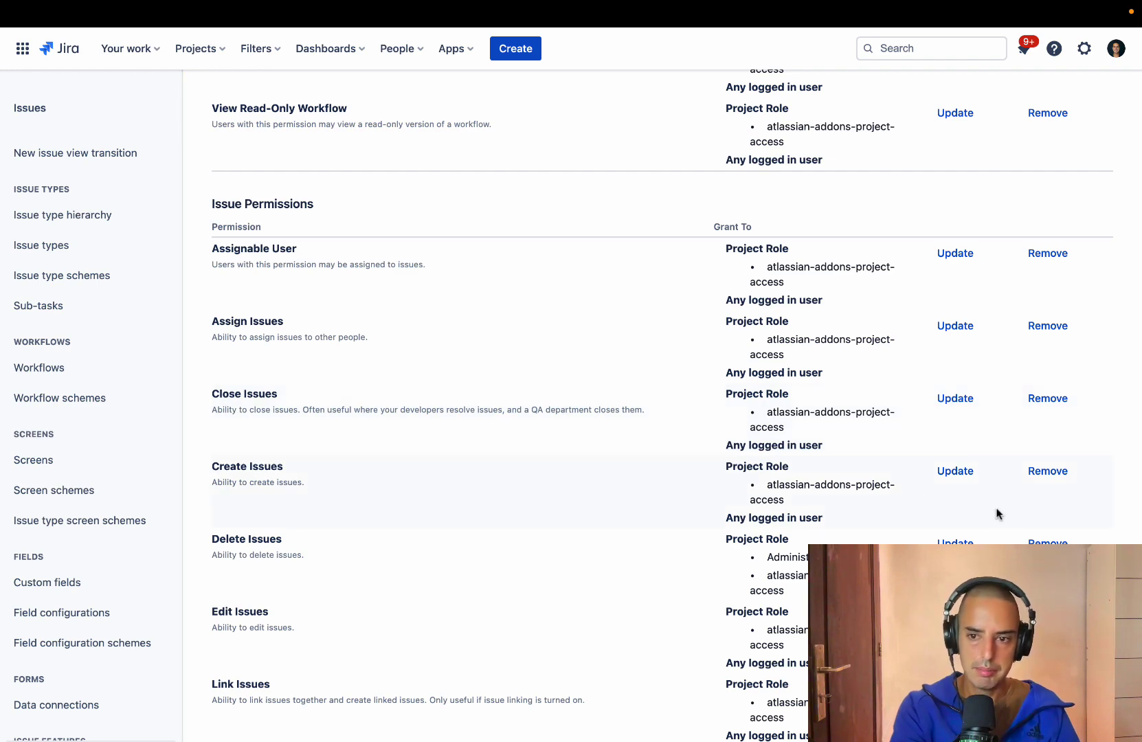
{"action": "left_click", "coordinate": [937, 397]}
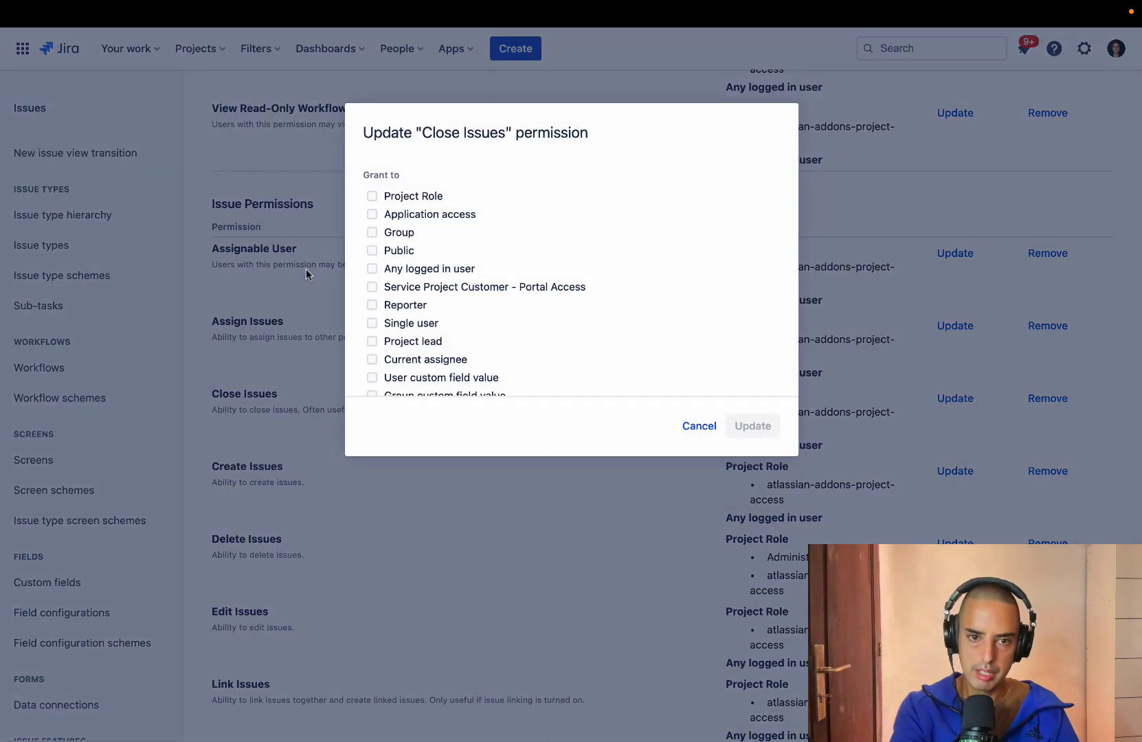
{"action": "left_click", "coordinate": [388, 235]}
{"action": "left_click", "coordinate": [531, 266]}
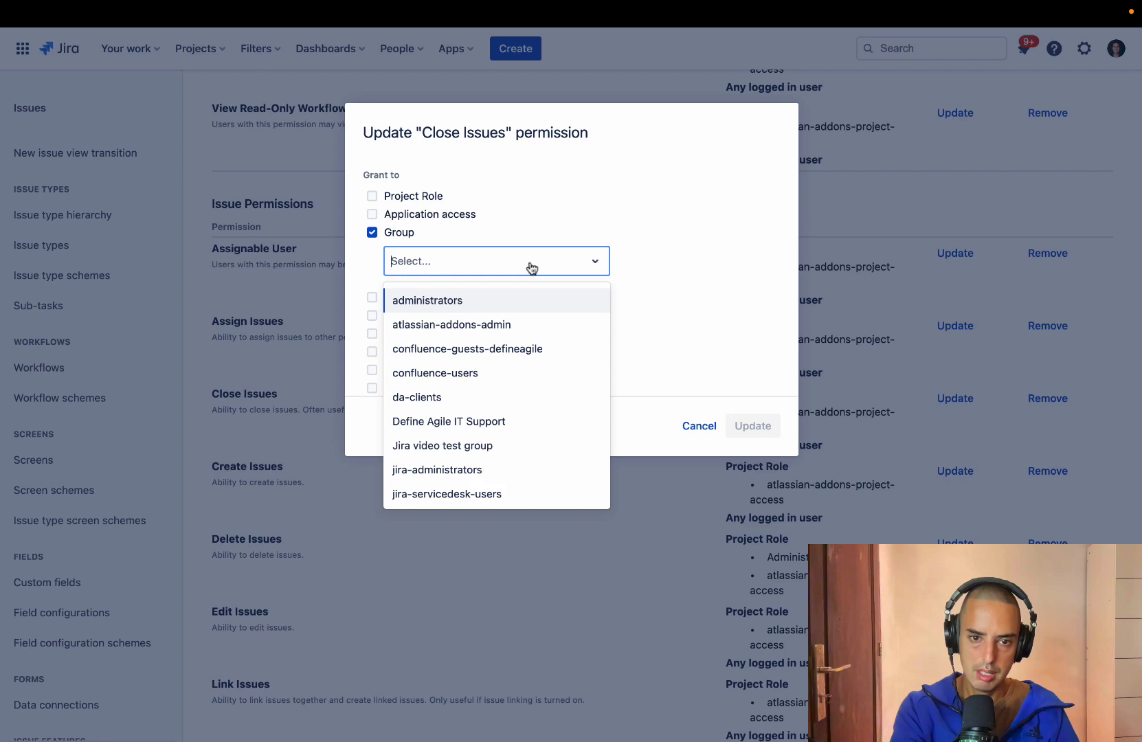
{"action": "left_click", "coordinate": [473, 446]}
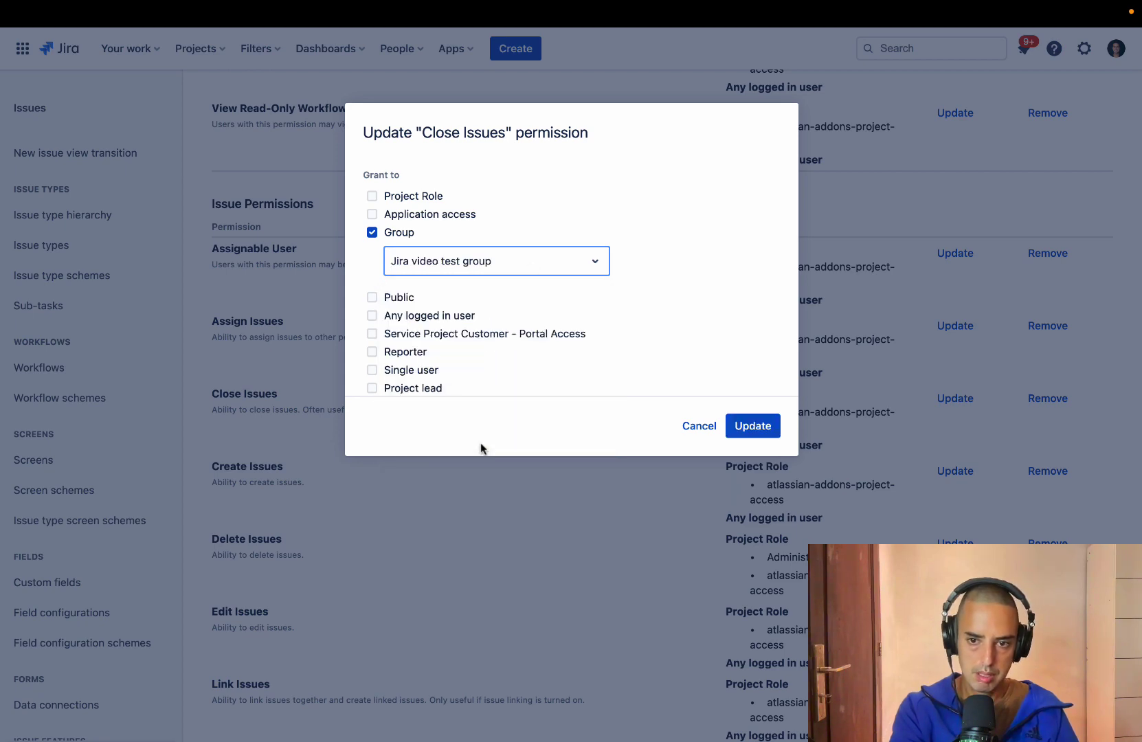
{"action": "left_click", "coordinate": [695, 426]}
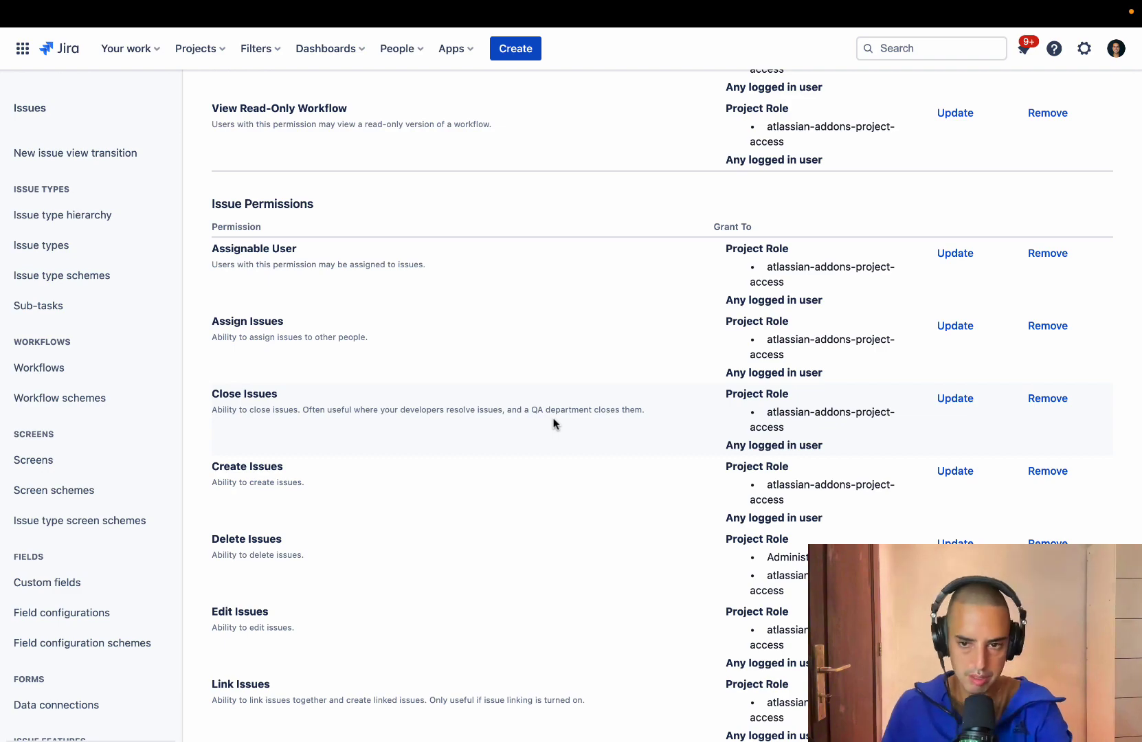
{"action": "scroll", "coordinate": [555, 430], "scroll_direction": "down", "scroll_amount": 4}
{"action": "scroll", "coordinate": [555, 430], "scroll_direction": "down", "scroll_amount": 10}
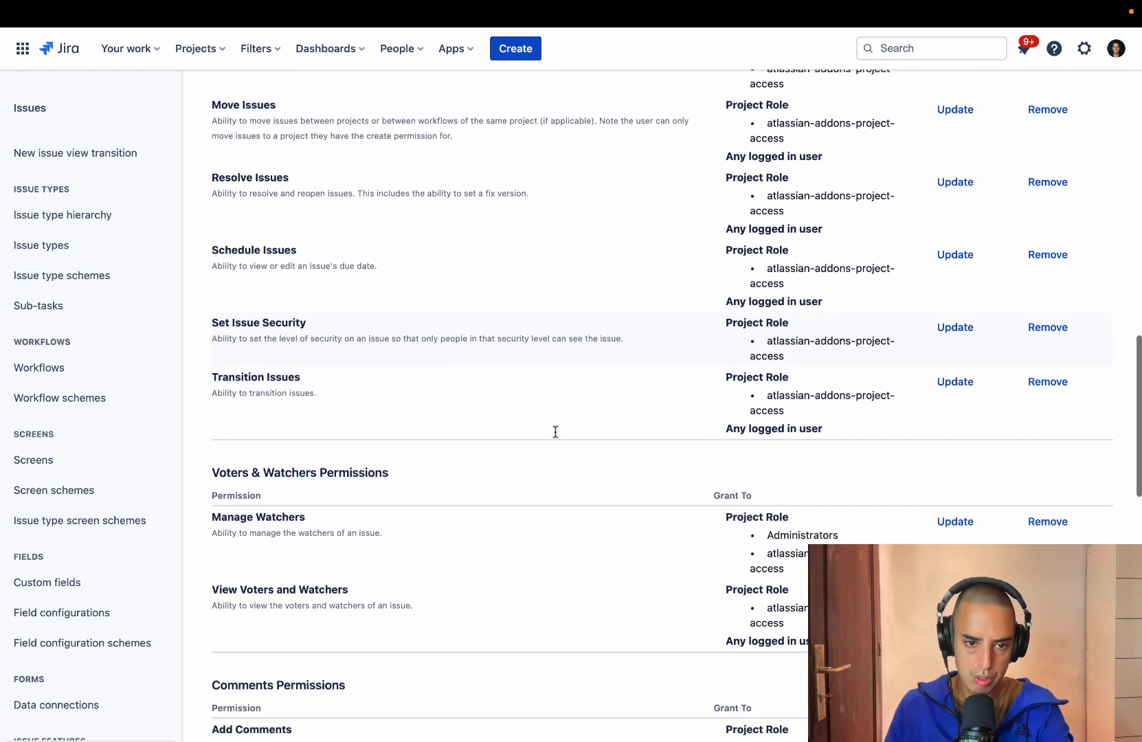
{"action": "scroll", "coordinate": [555, 433], "scroll_direction": "up", "scroll_amount": 20}
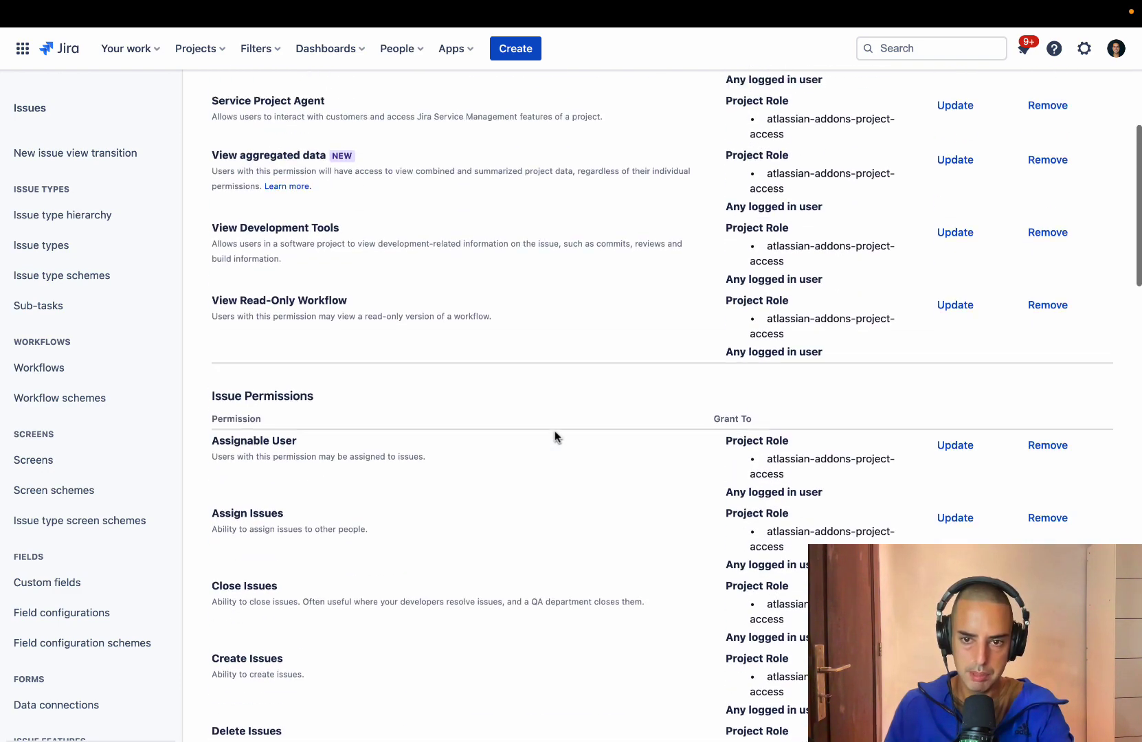